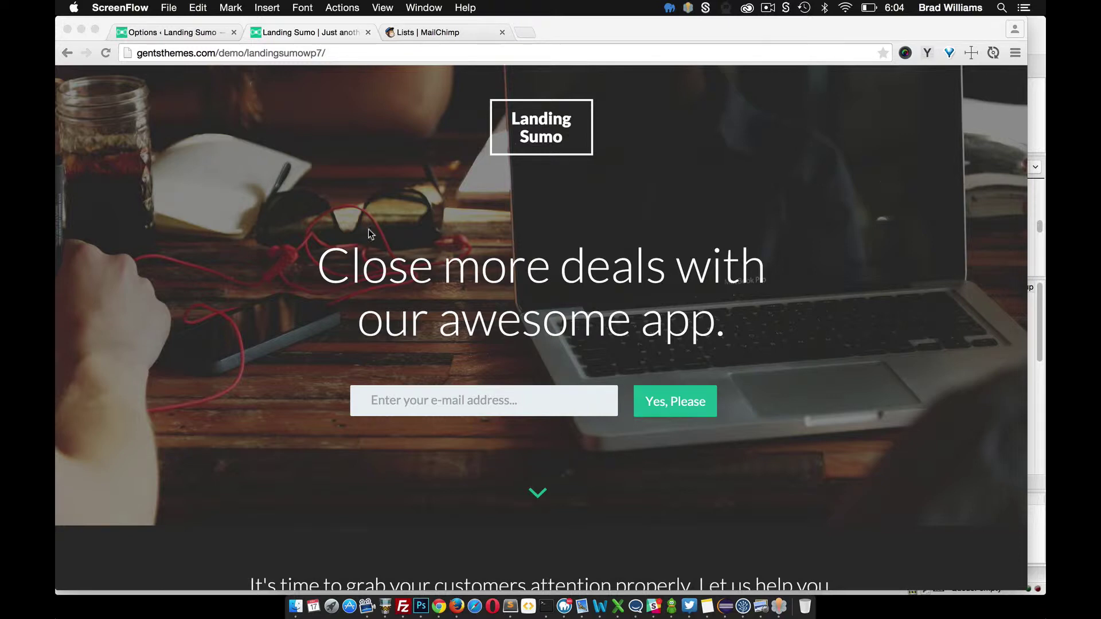
# Switch to the 'Lists | MailChimp' tab showing the three existing lists
pyautogui.click(414, 34)
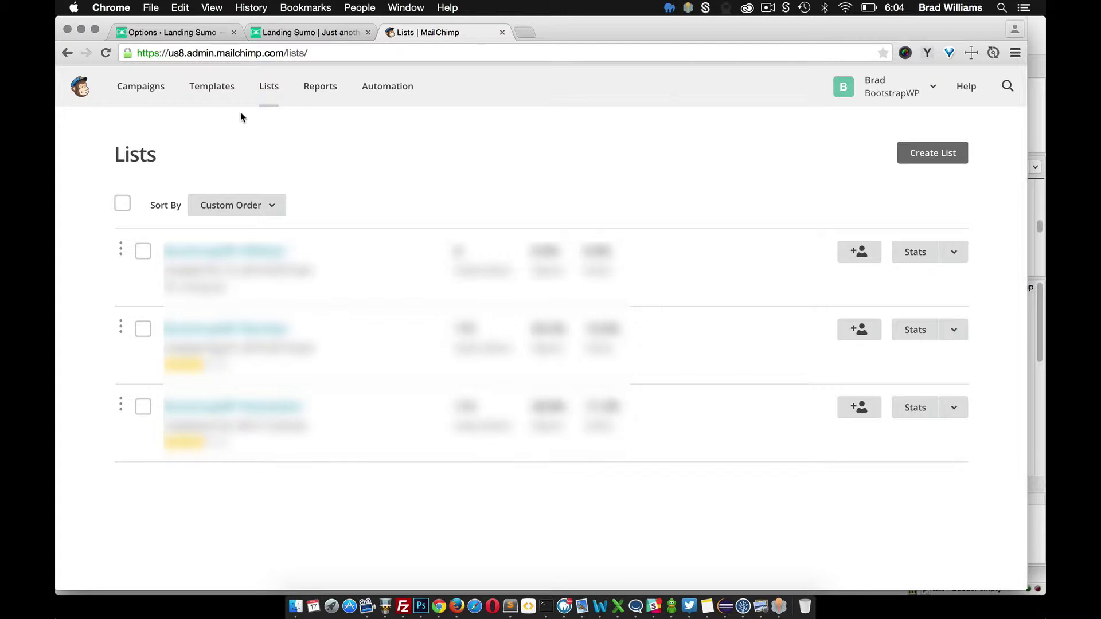
# Go to the BootstrapWP Newsletter list's Signup forms > Embedded forms page
pyautogui.click(252, 409)
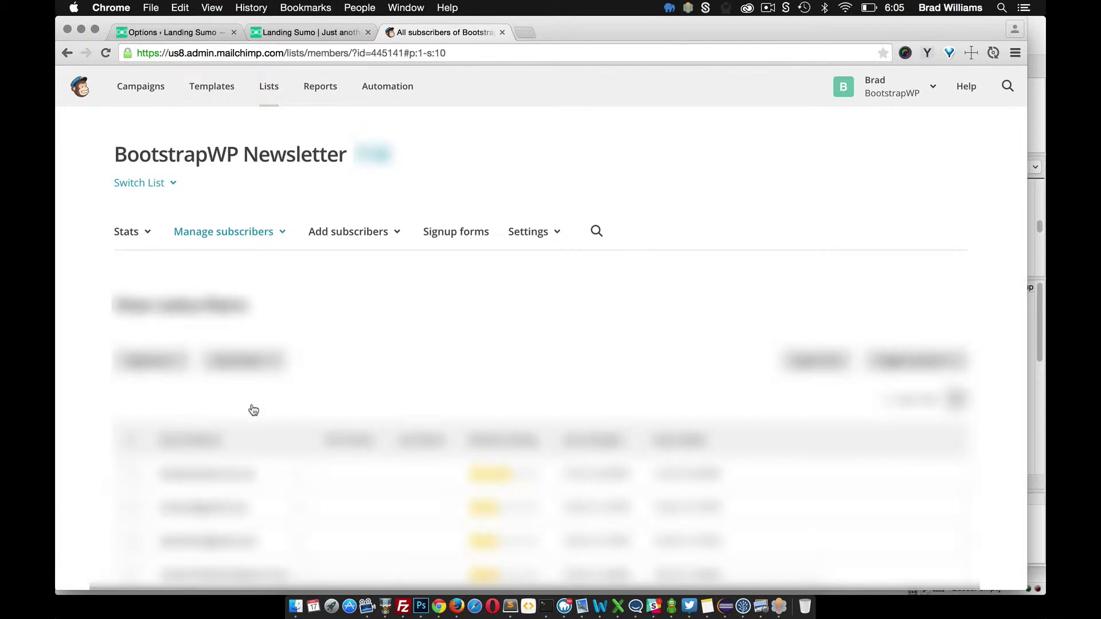
pyautogui.click(459, 231)
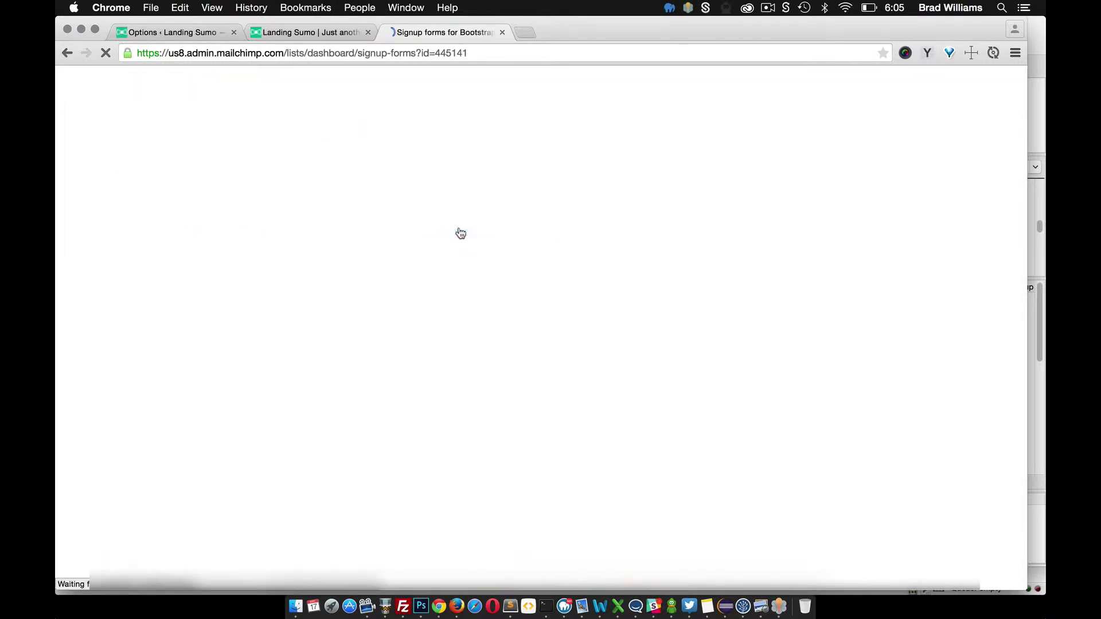
pyautogui.click(279, 421)
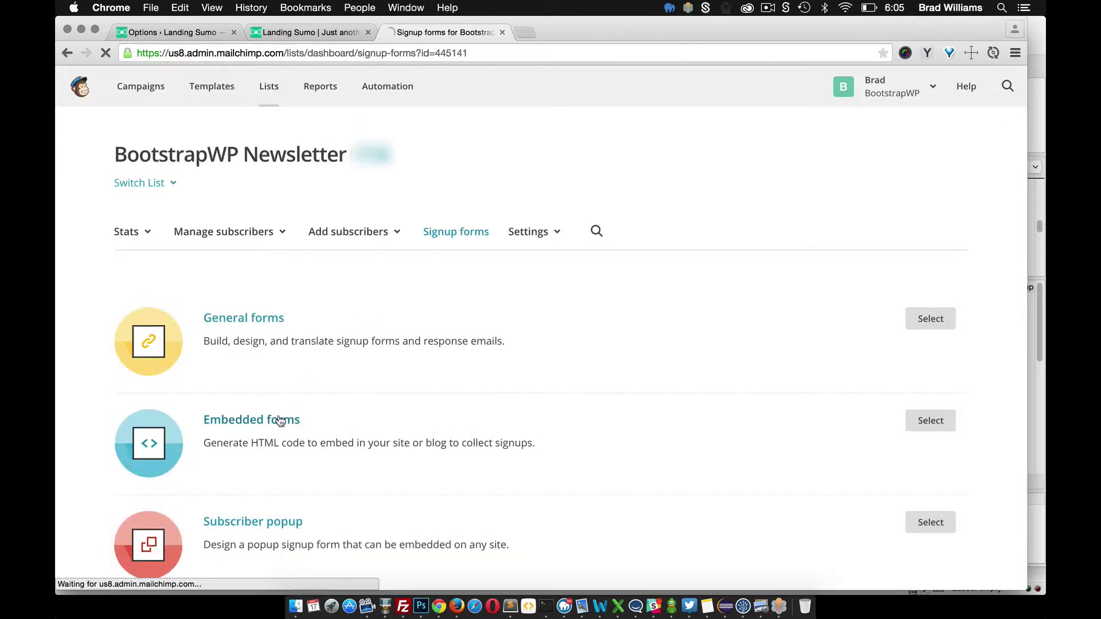
pyautogui.scroll(-3, 300, 421)
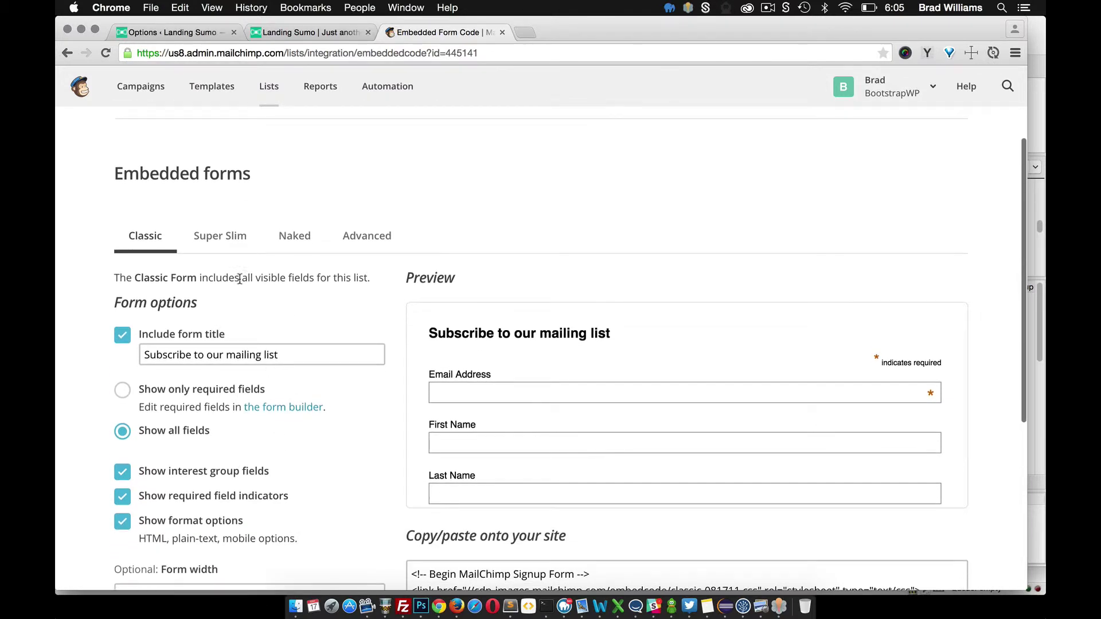
# Choose the Super Slim embedded form and remove the form title, comparing with the demo header
pyautogui.click(234, 243)
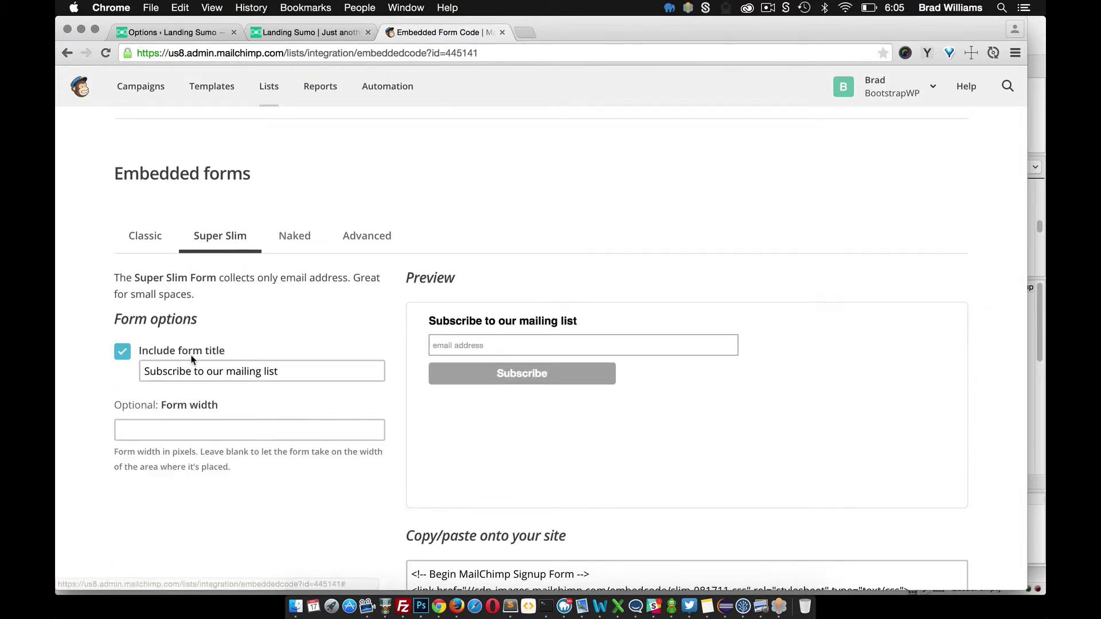
pyautogui.click(123, 352)
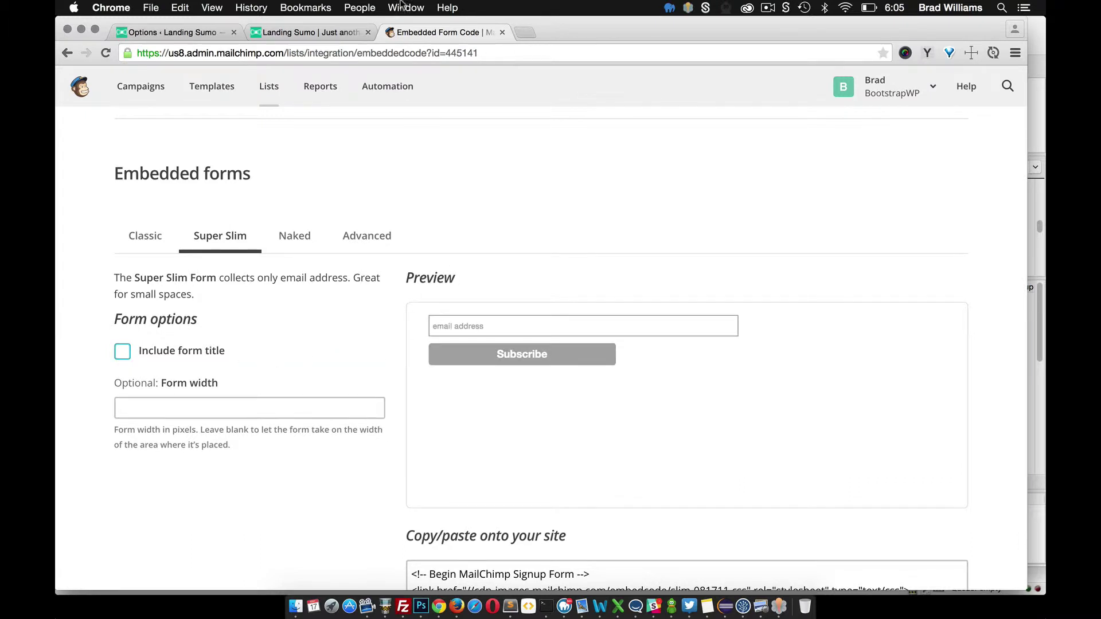
pyautogui.click(278, 32)
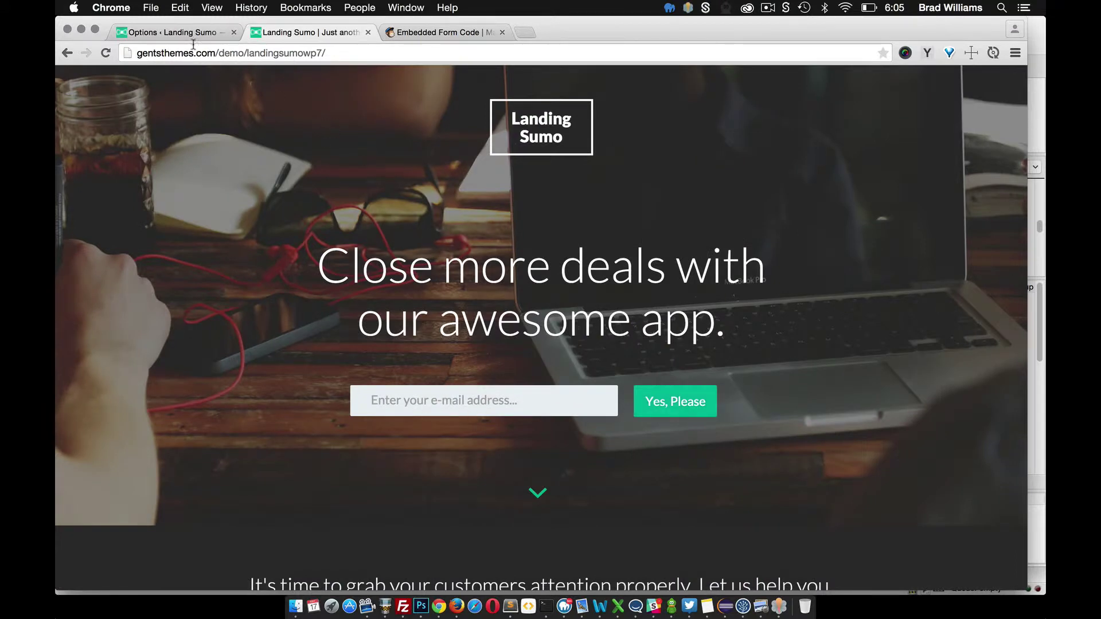
pyautogui.click(390, 33)
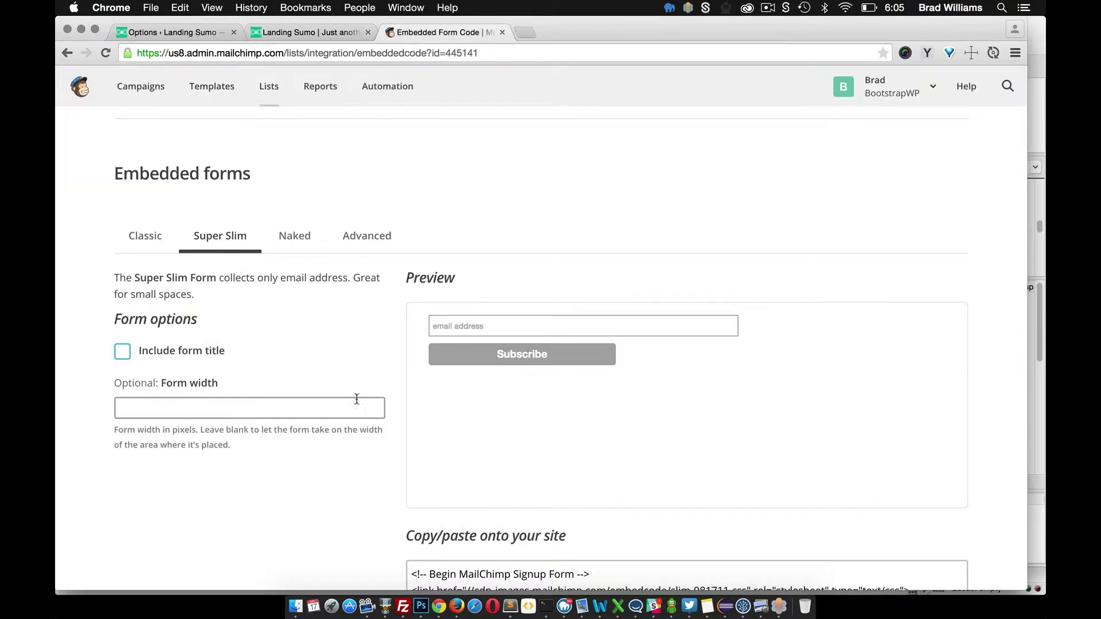
# Copy the entire Super Slim embed code
pyautogui.scroll(-5, 335, 363)
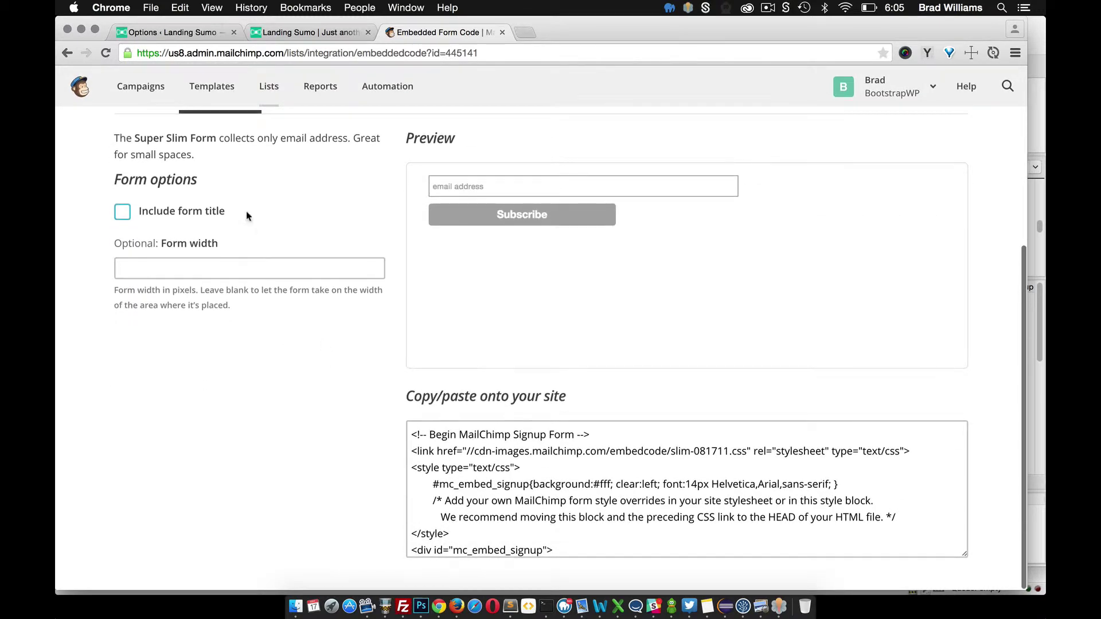
pyautogui.scroll(-3, 462, 440)
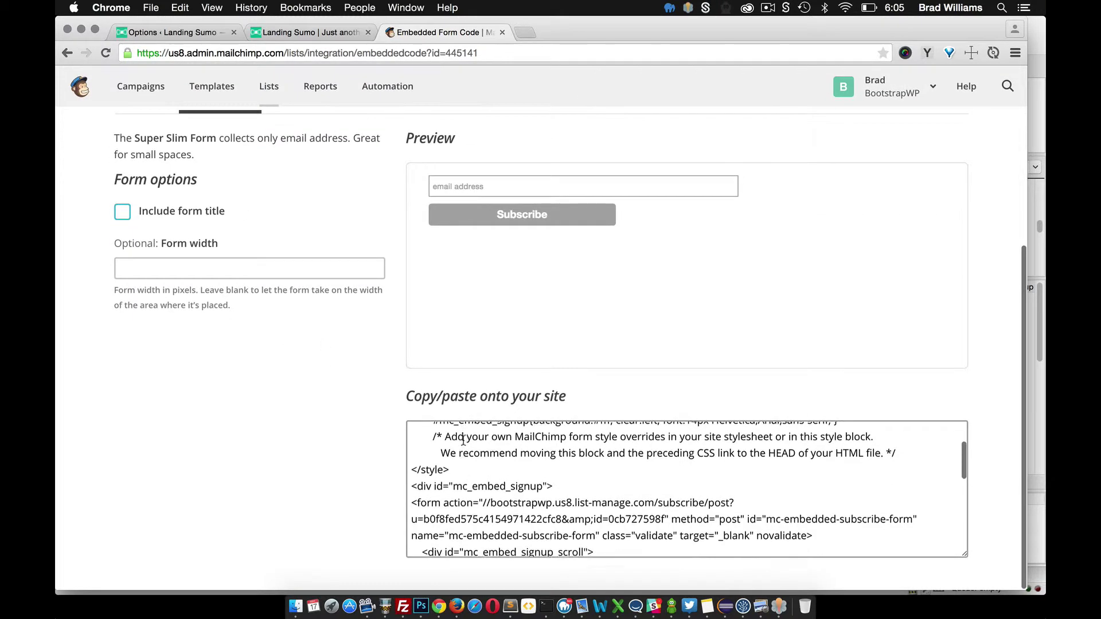
pyautogui.scroll(-5, 463, 440)
pyautogui.click(477, 476)
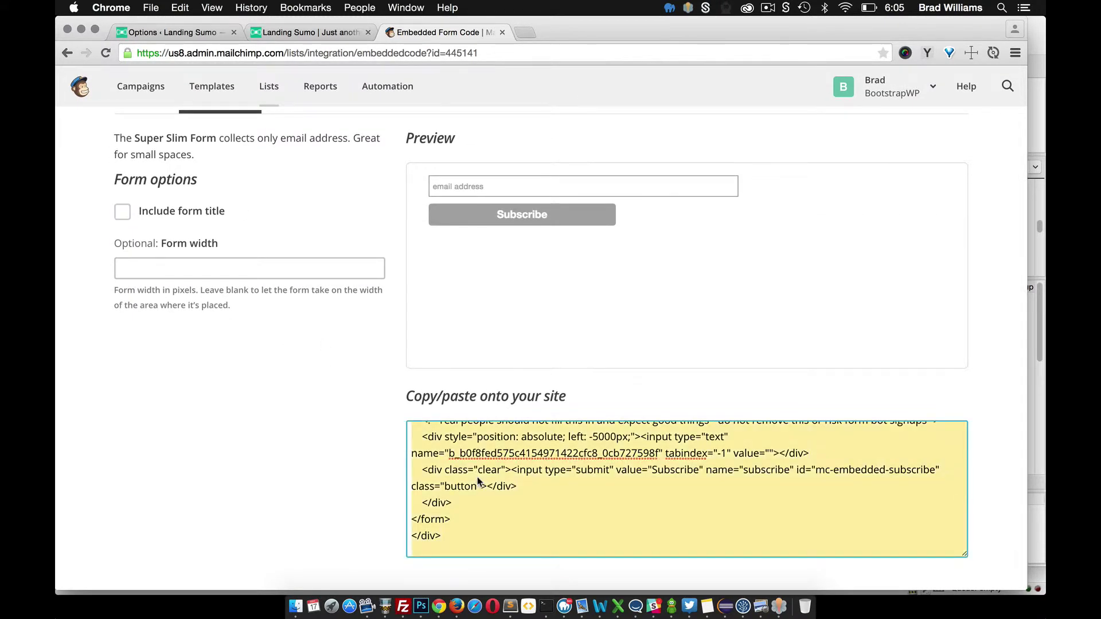
pyautogui.press('super+c')
# Paste the MailChimp embed code into Header HTML Code on new lines after the existing </form>
pyautogui.click(198, 33)
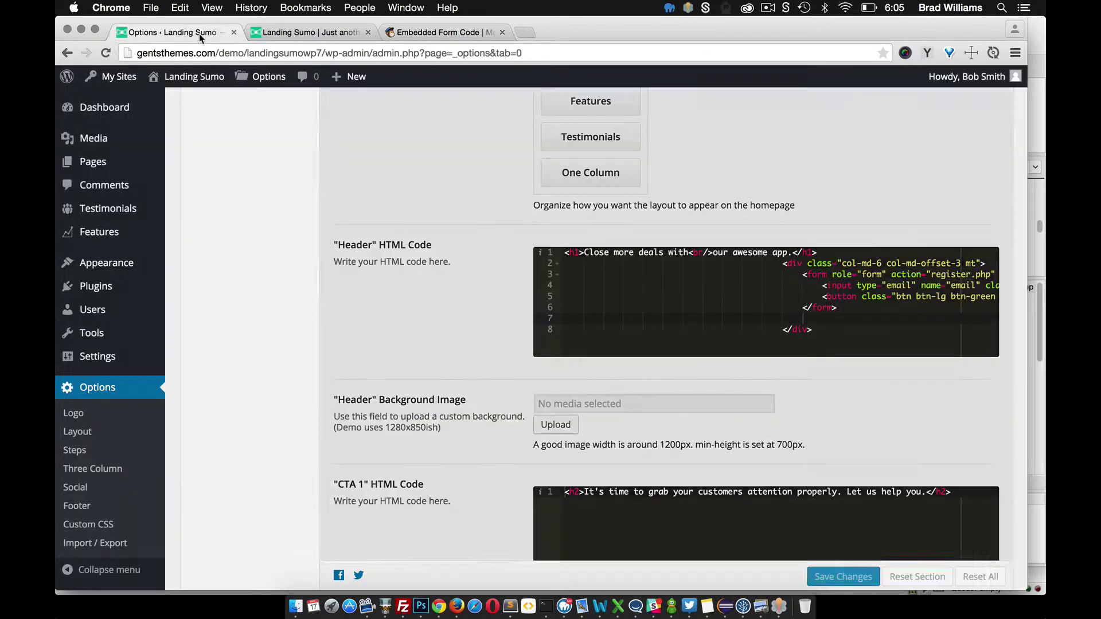
pyautogui.scroll(1, 212, 222)
pyautogui.scroll(10, 212, 222)
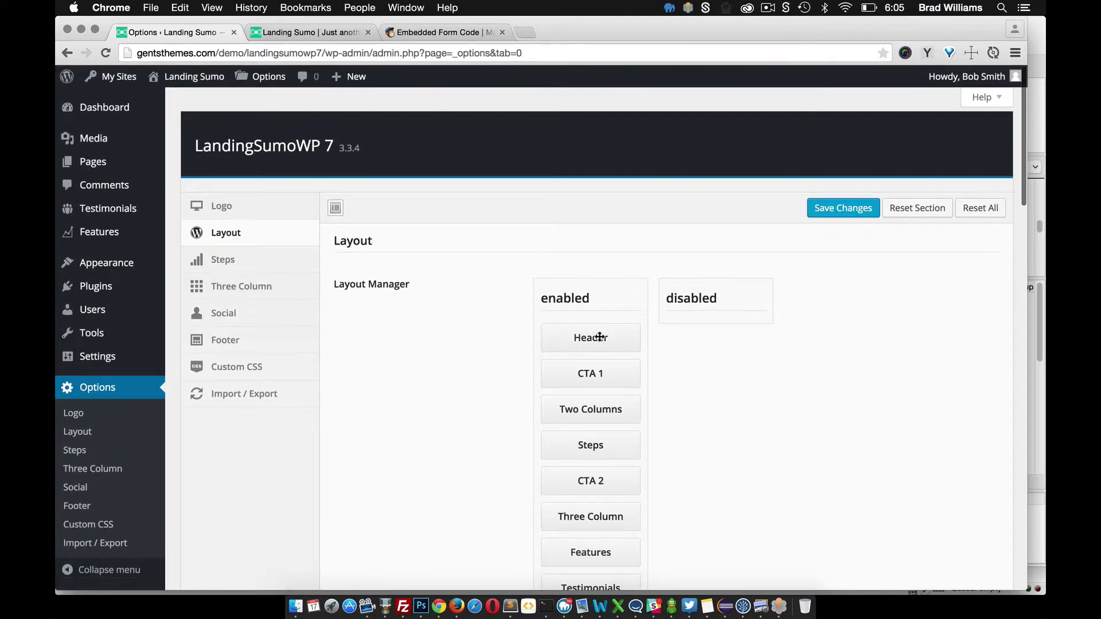
pyautogui.scroll(-7, 471, 331)
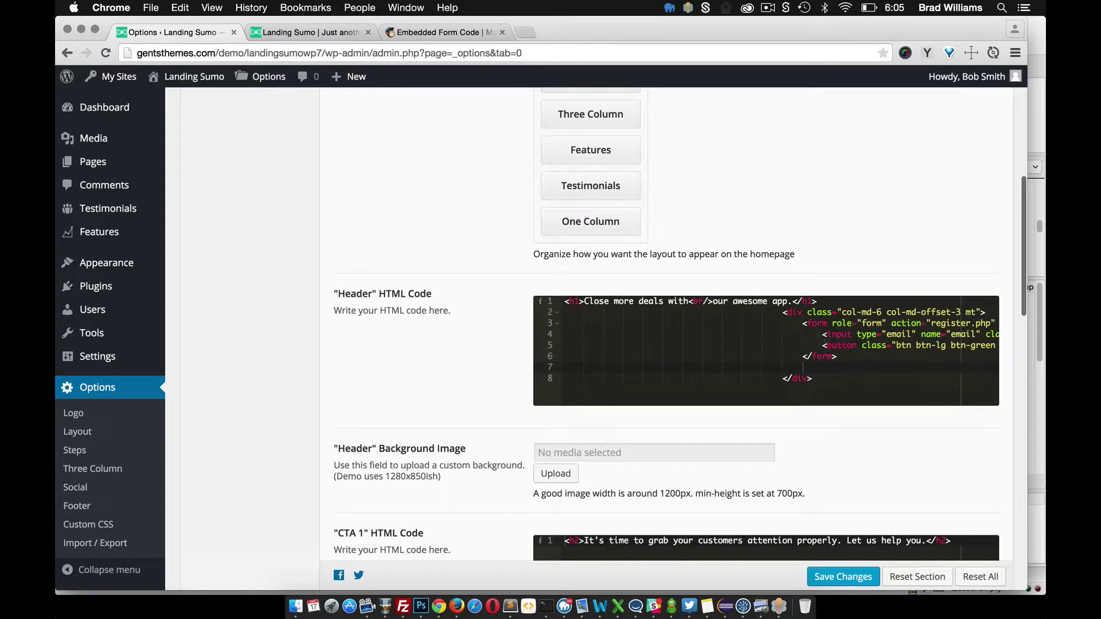
pyautogui.hscroll(3, 803, 365)
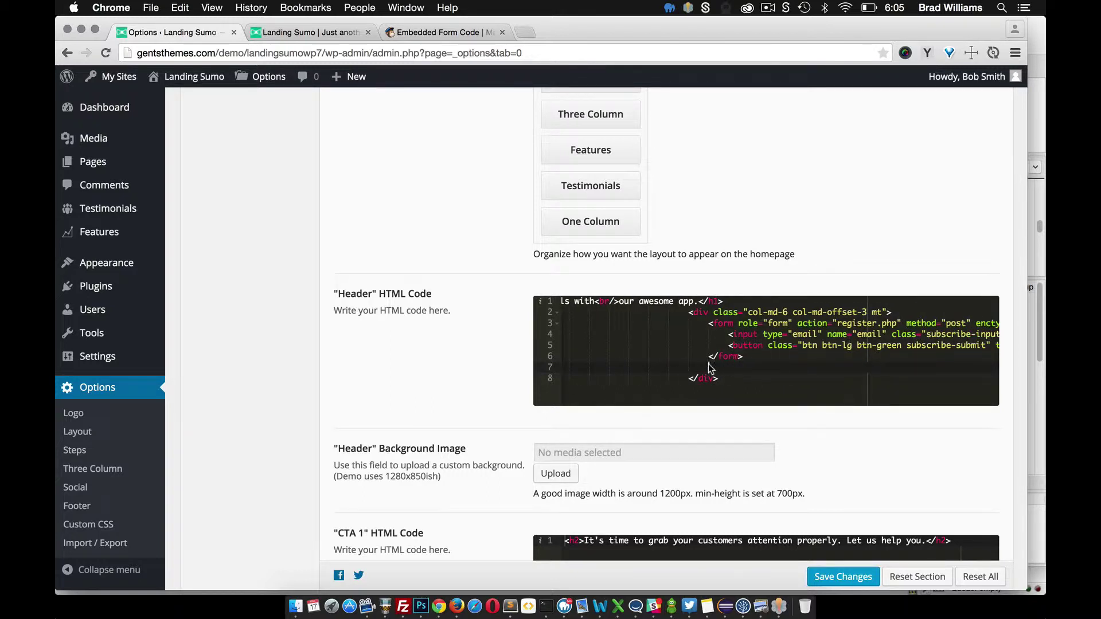
pyautogui.press('Return')
pyautogui.press('Return')
pyautogui.press('Up')
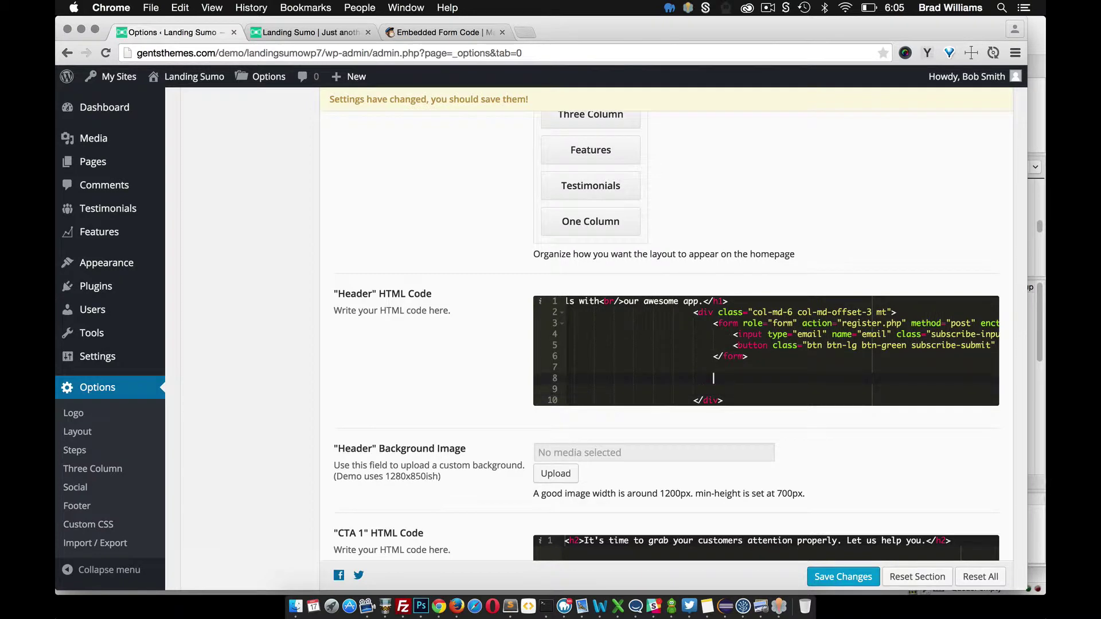
pyautogui.press('super+v')
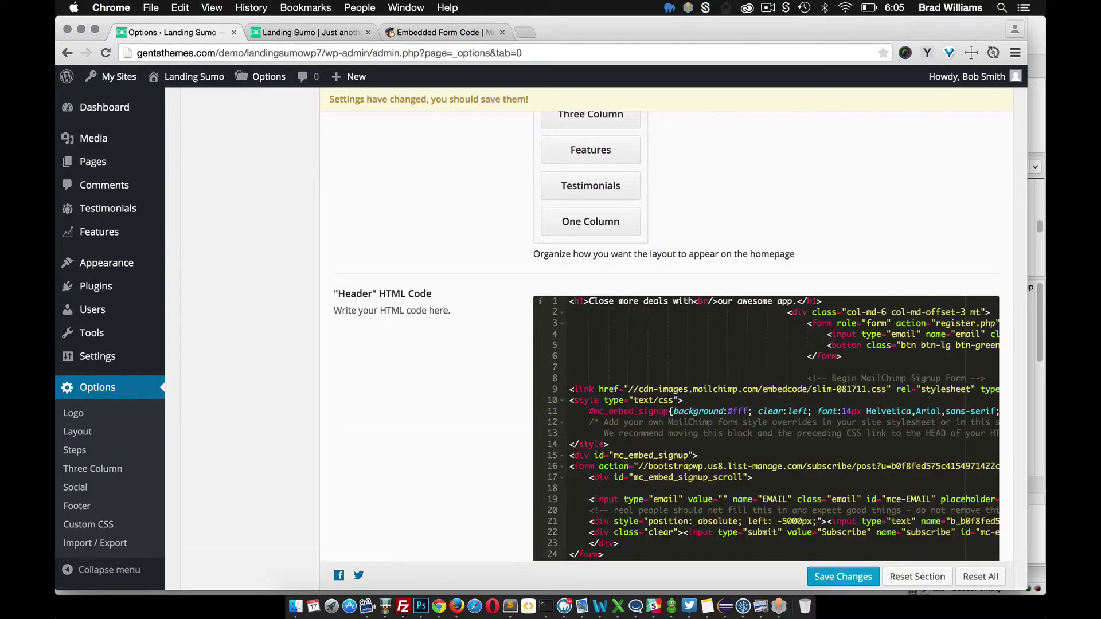
# Give the MailChimp email input the theme's subscribe-input class
pyautogui.hscroll(2, 782, 408)
pyautogui.hscroll(-2, 783, 408)
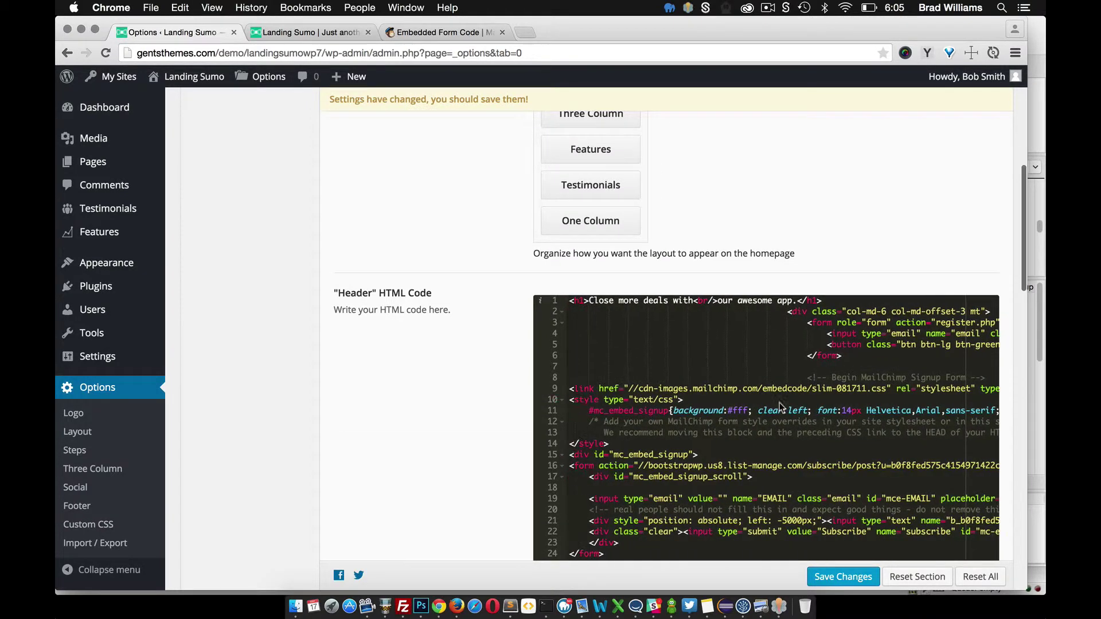
pyautogui.scroll(-1, 844, 401)
pyautogui.hscroll(1, 845, 402)
pyautogui.hscroll(-1, 776, 479)
pyautogui.scroll(-1, 776, 479)
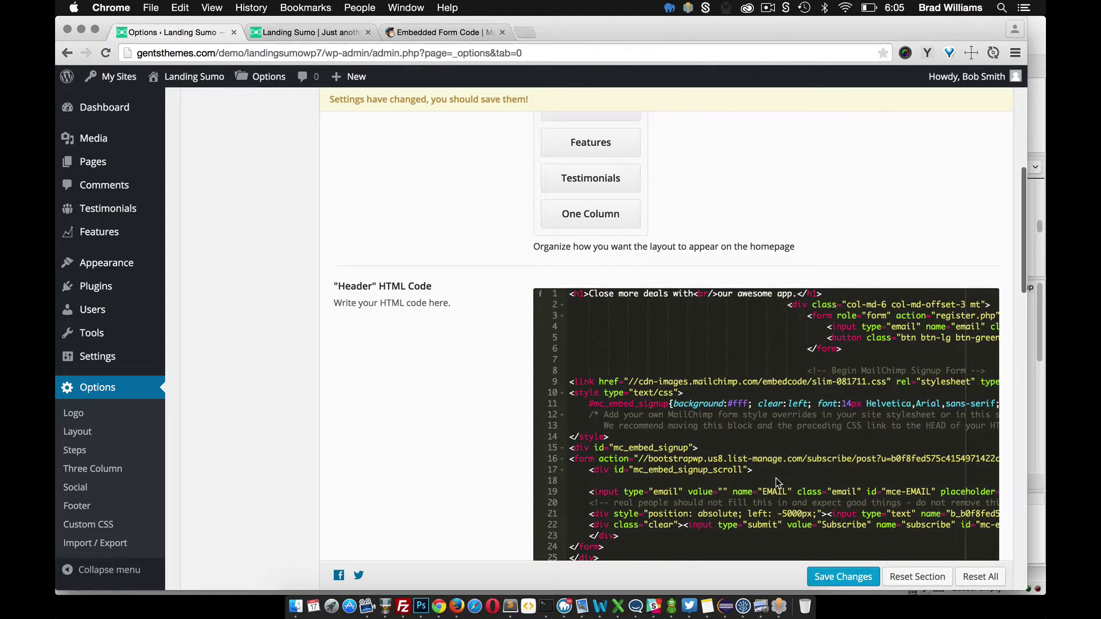
pyautogui.hscroll(5, 773, 433)
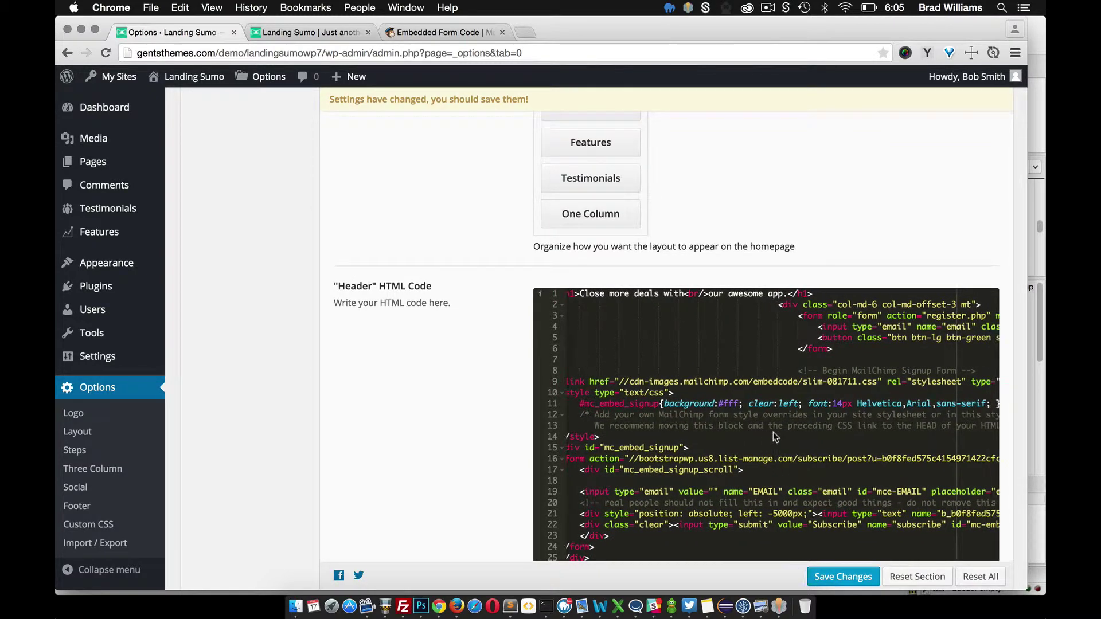
pyautogui.hscroll(2, 759, 357)
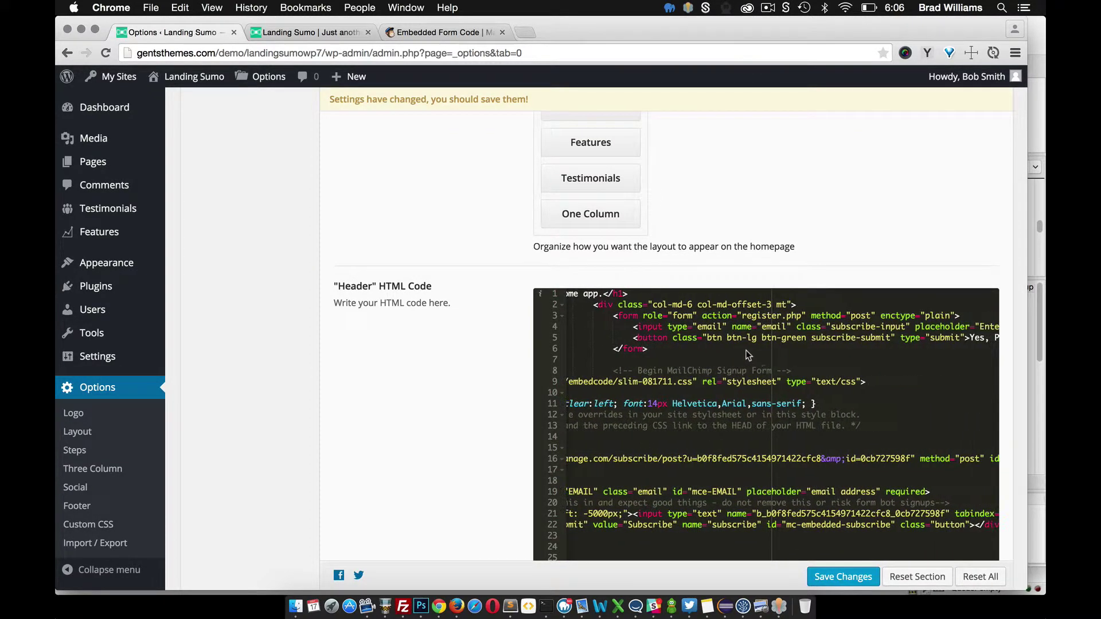
pyautogui.hscroll(2, 758, 340)
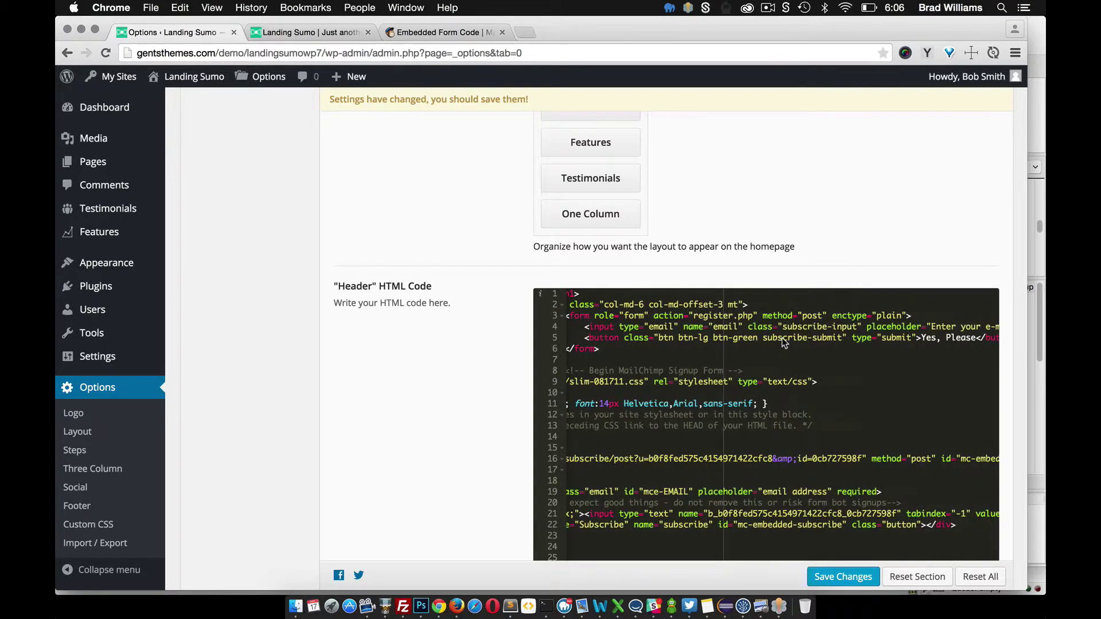
pyautogui.moveTo(858, 327); pyautogui.dragTo(784, 332)
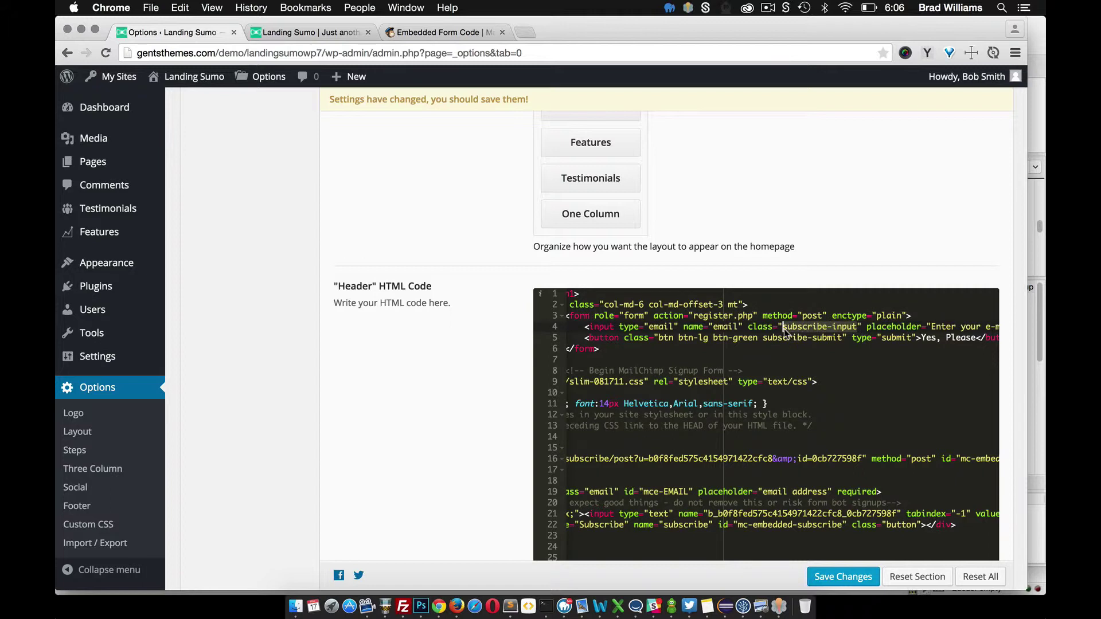
pyautogui.hscroll(-10, 695, 414)
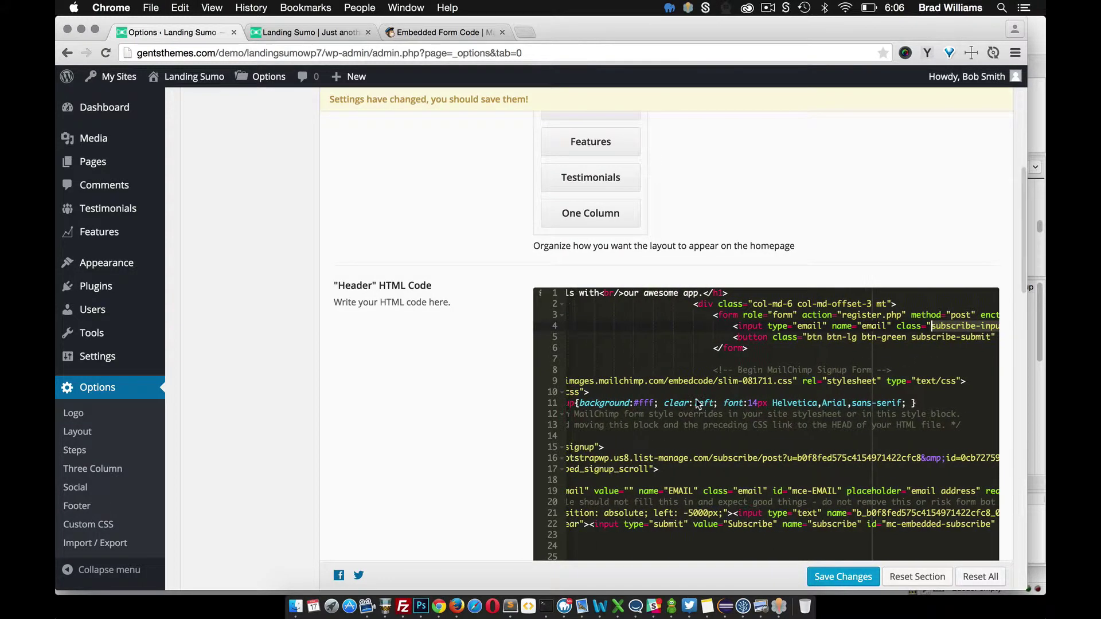
pyautogui.hscroll(-3, 696, 414)
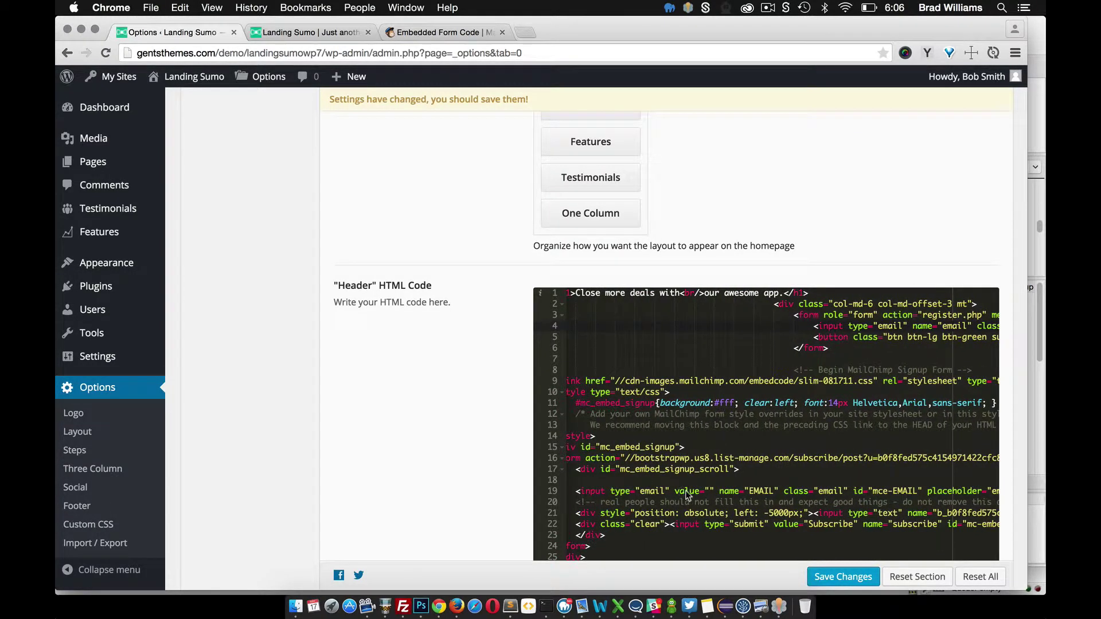
pyautogui.hscroll(5, 741, 502)
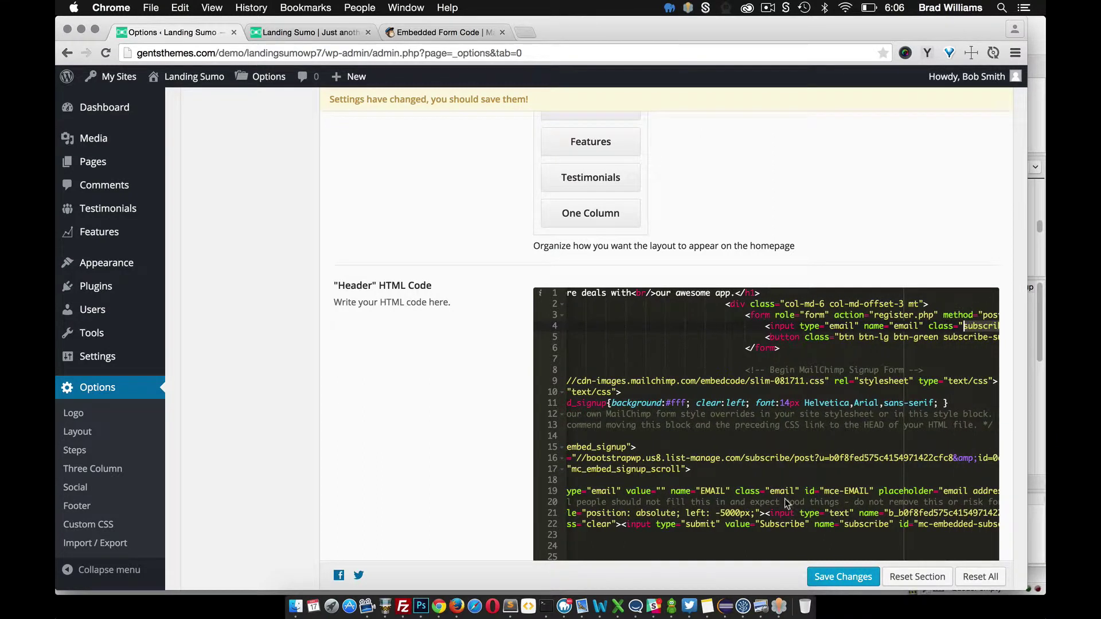
pyautogui.click(771, 491)
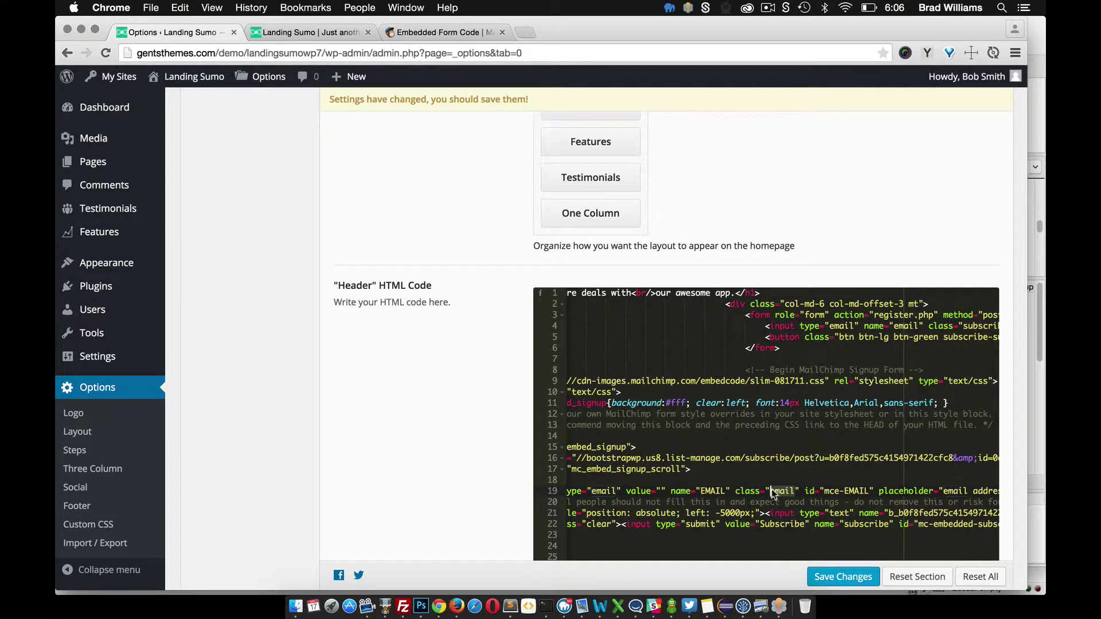
pyautogui.press('super+v')
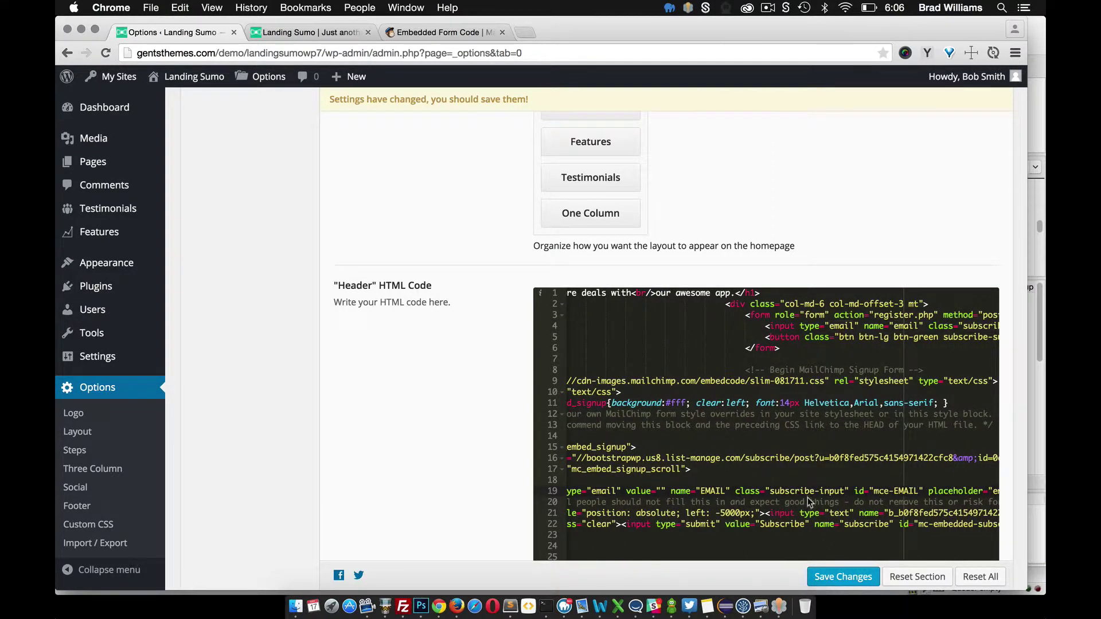
# Give the MailChimp submit button the classes btn btn-lg btn-green subscribe-submit
pyautogui.hscroll(7, 796, 360)
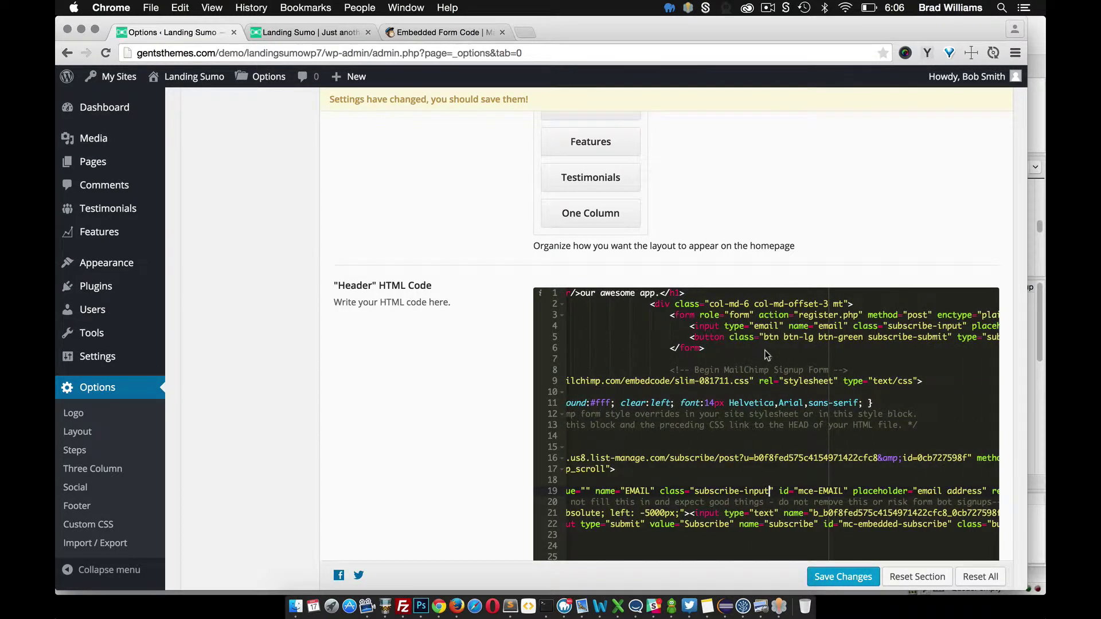
pyautogui.hscroll(3, 771, 357)
pyautogui.moveTo(927, 339); pyautogui.dragTo(744, 342)
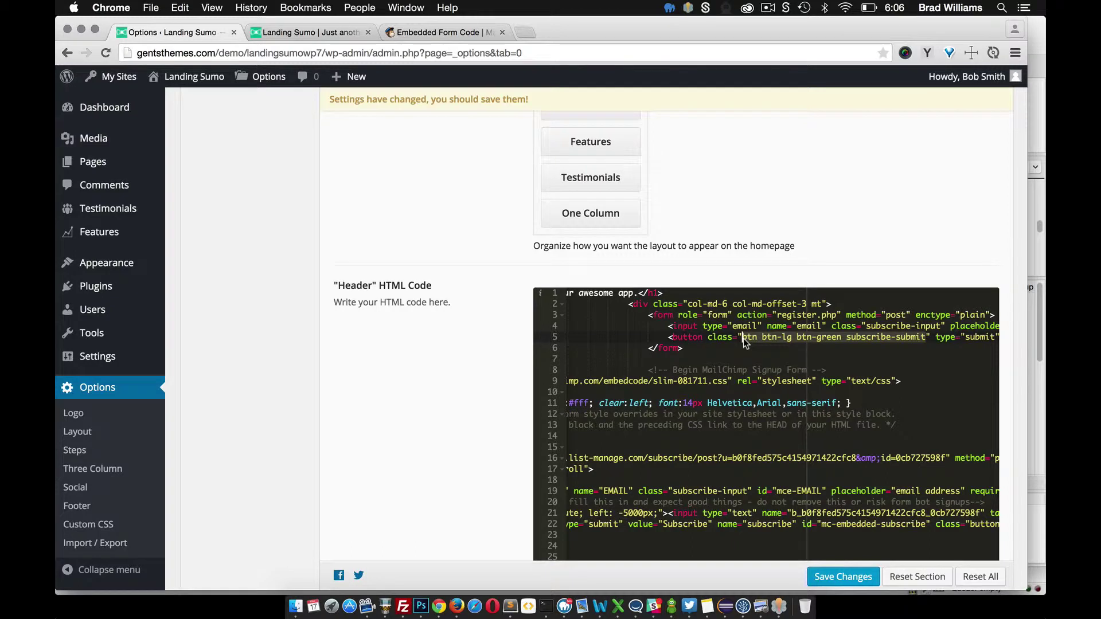
pyautogui.hscroll(-10, 723, 397)
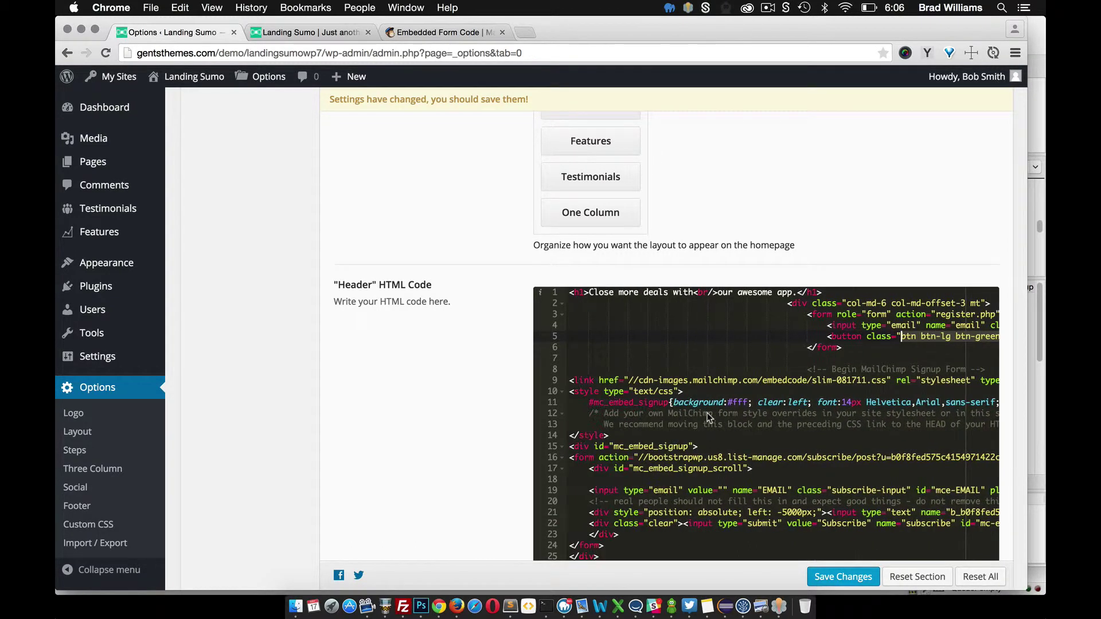
pyautogui.hscroll(1, 768, 530)
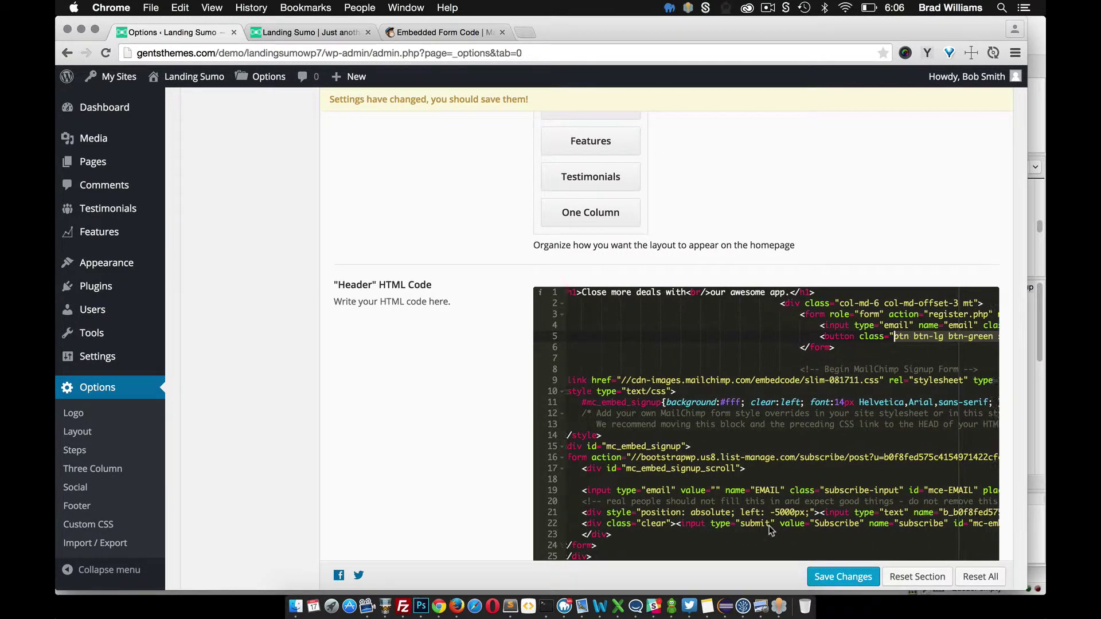
pyautogui.hscroll(15, 771, 531)
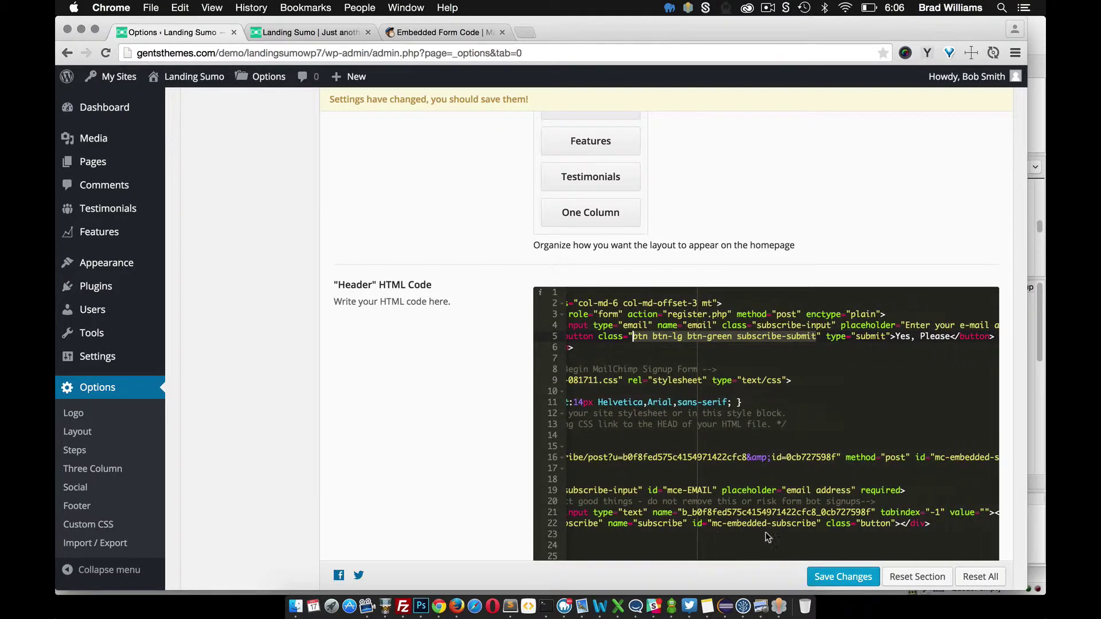
pyautogui.moveTo(893, 527); pyautogui.dragTo(860, 527)
pyautogui.hscroll(-9, 861, 526)
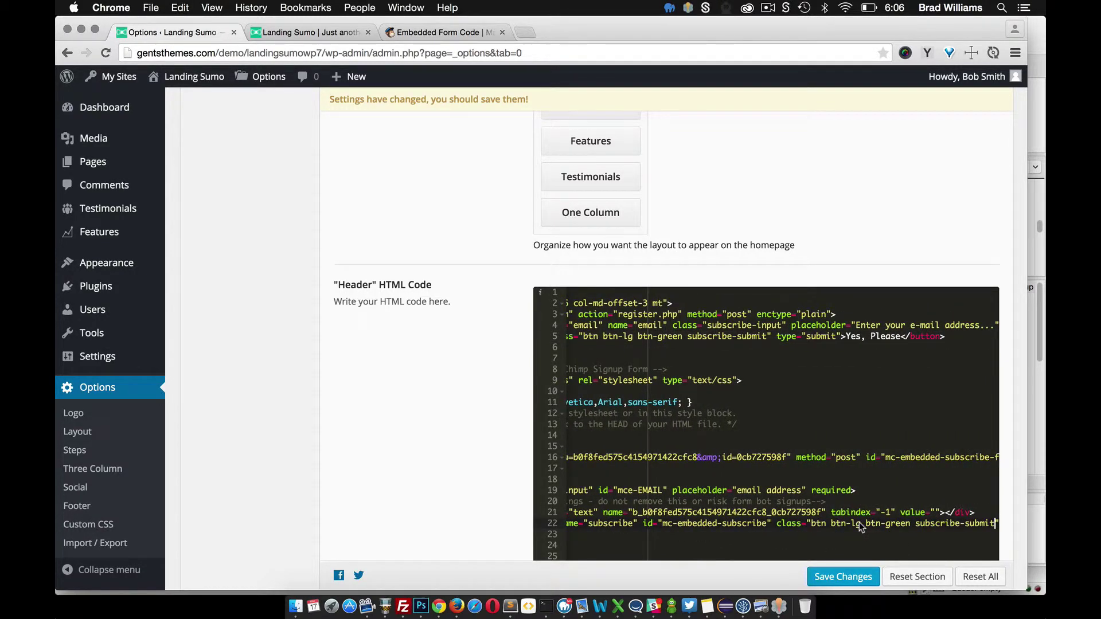
pyautogui.hscroll(-7, 782, 516)
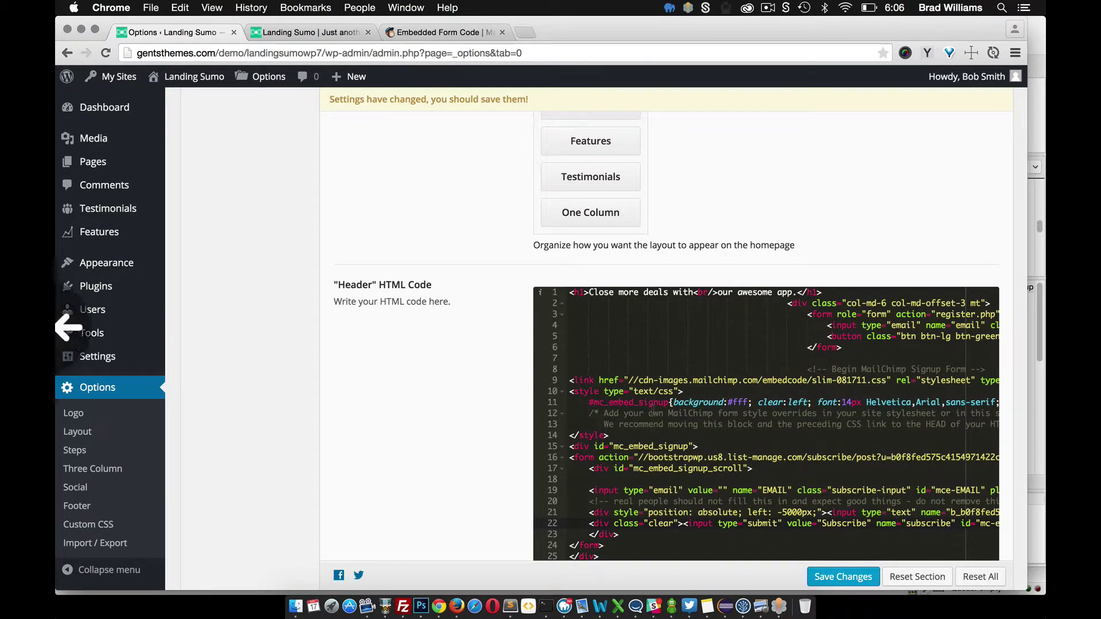
# Delete MailChimp's inline style block and its leftover line, then save the header code
pyautogui.moveTo(611, 436); pyautogui.dragTo(568, 396)
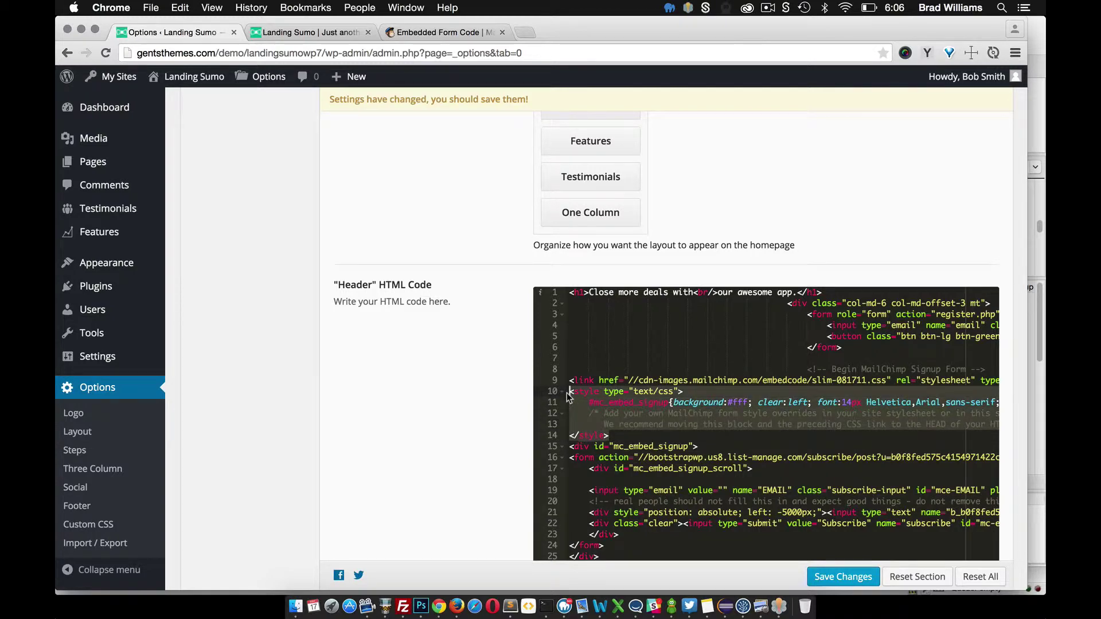
pyautogui.press('BackSpace')
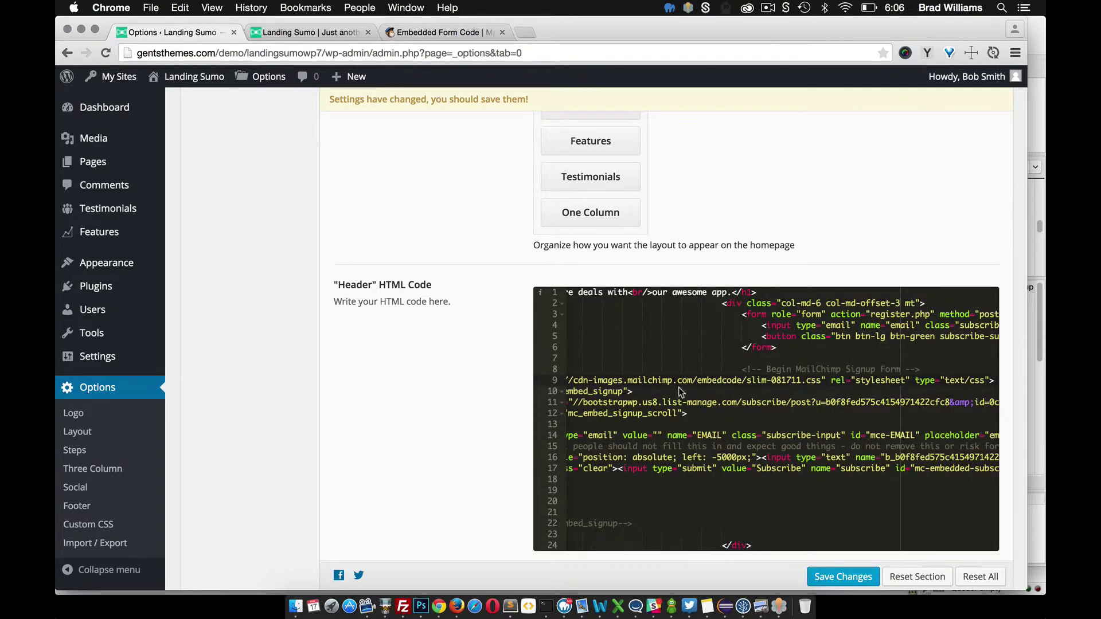
pyautogui.press('BackSpace')
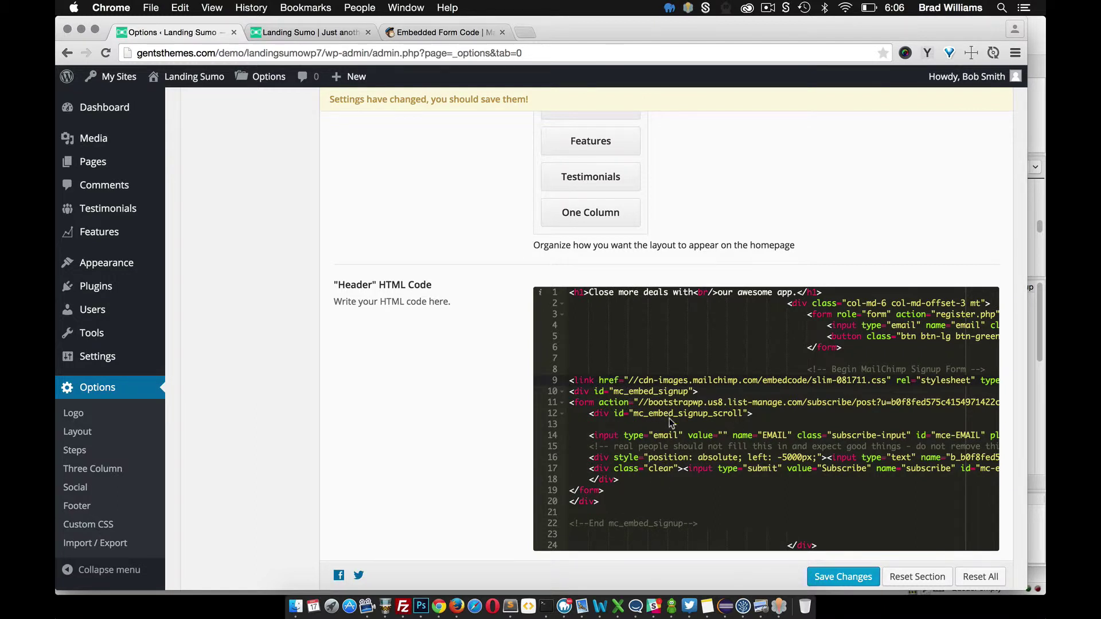
pyautogui.scroll(1, 695, 453)
pyautogui.hscroll(1, 745, 424)
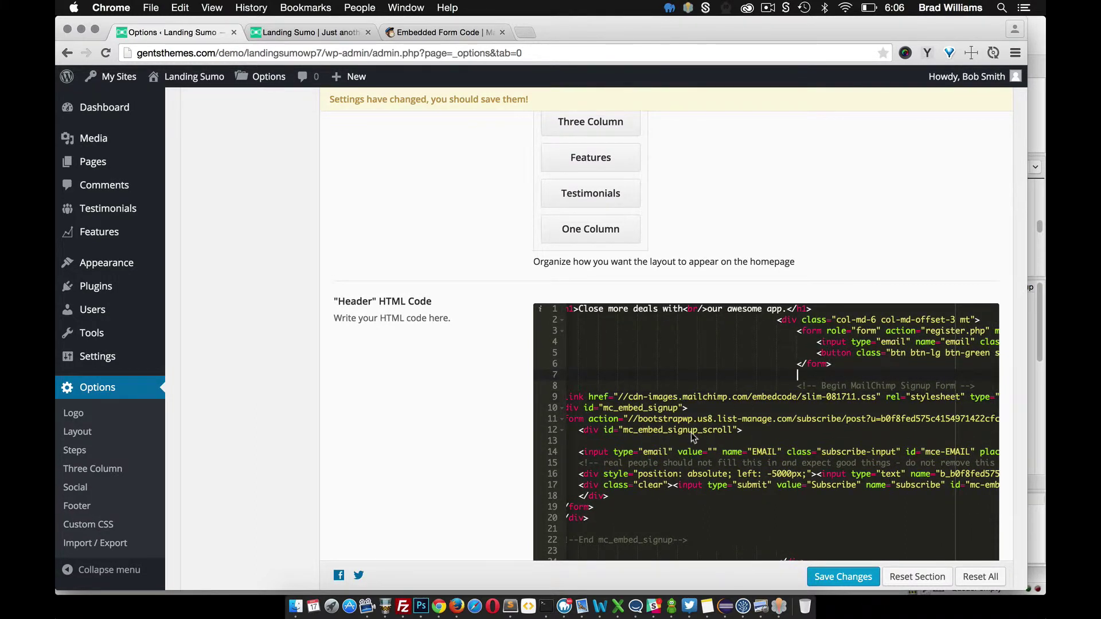
pyautogui.hscroll(-1, 667, 416)
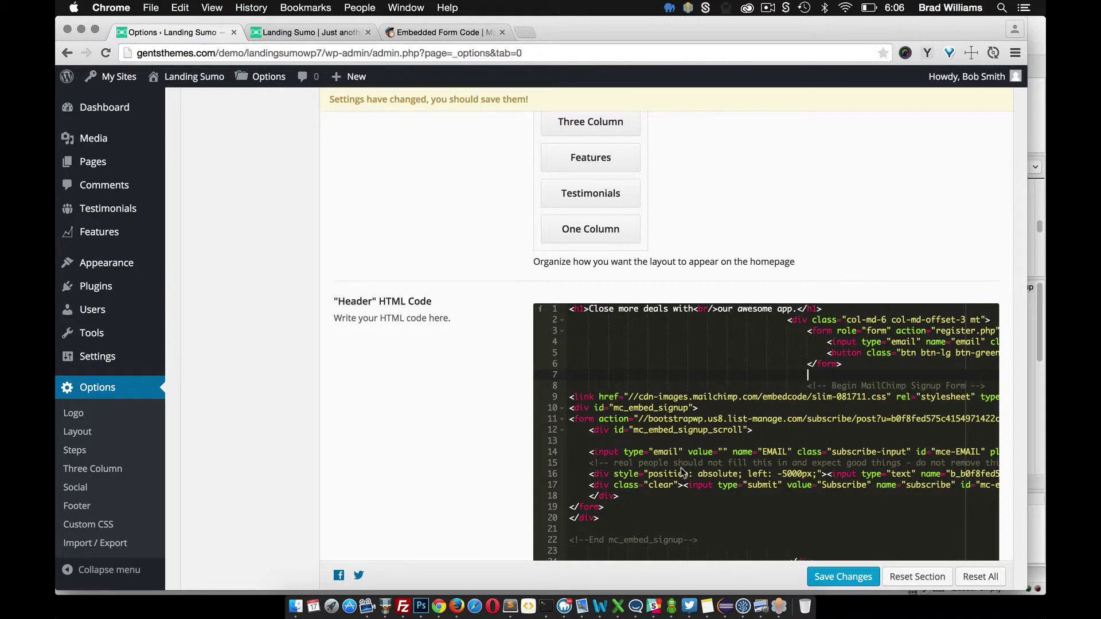
pyautogui.click(829, 577)
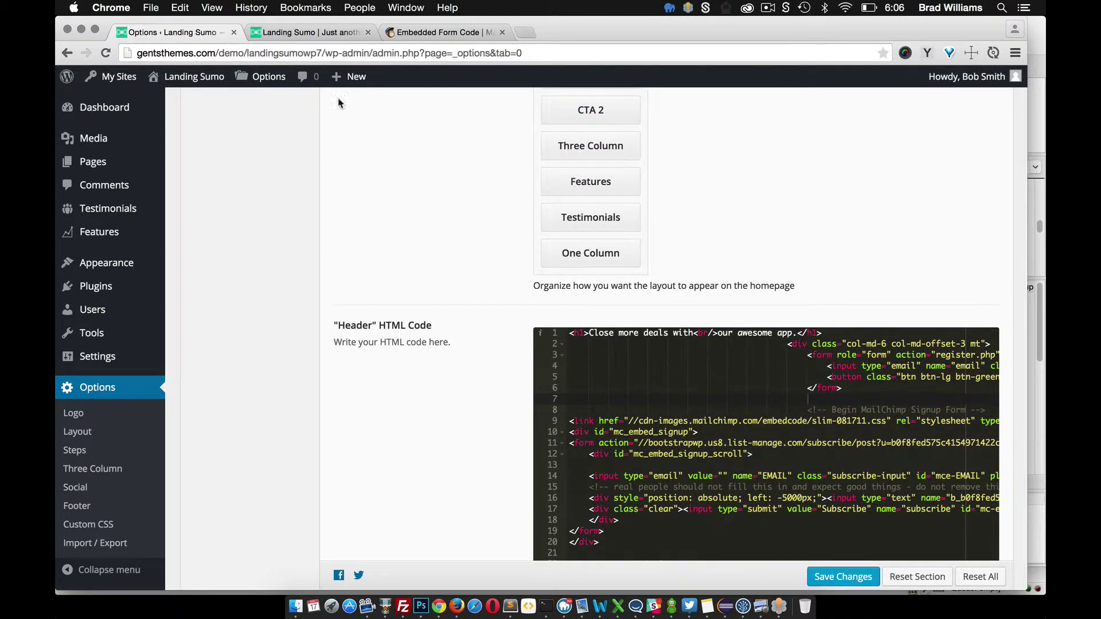
# Reload the landing page to confirm the second email form appears, then return to Options
pyautogui.click(303, 27)
pyautogui.press('super+r')
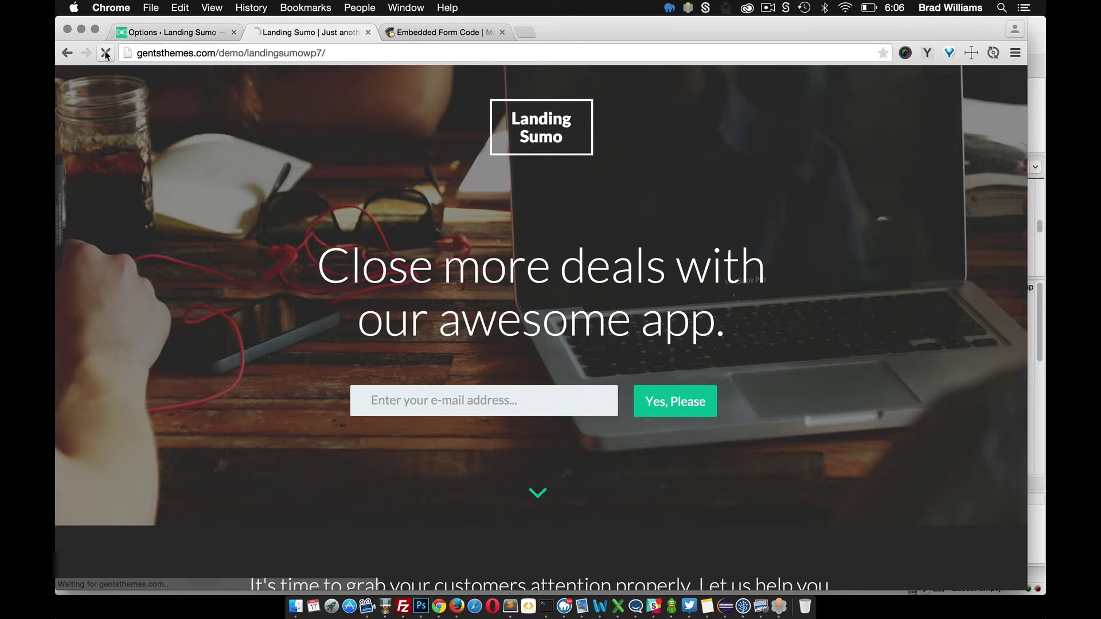
pyautogui.scroll(-2, 211, 203)
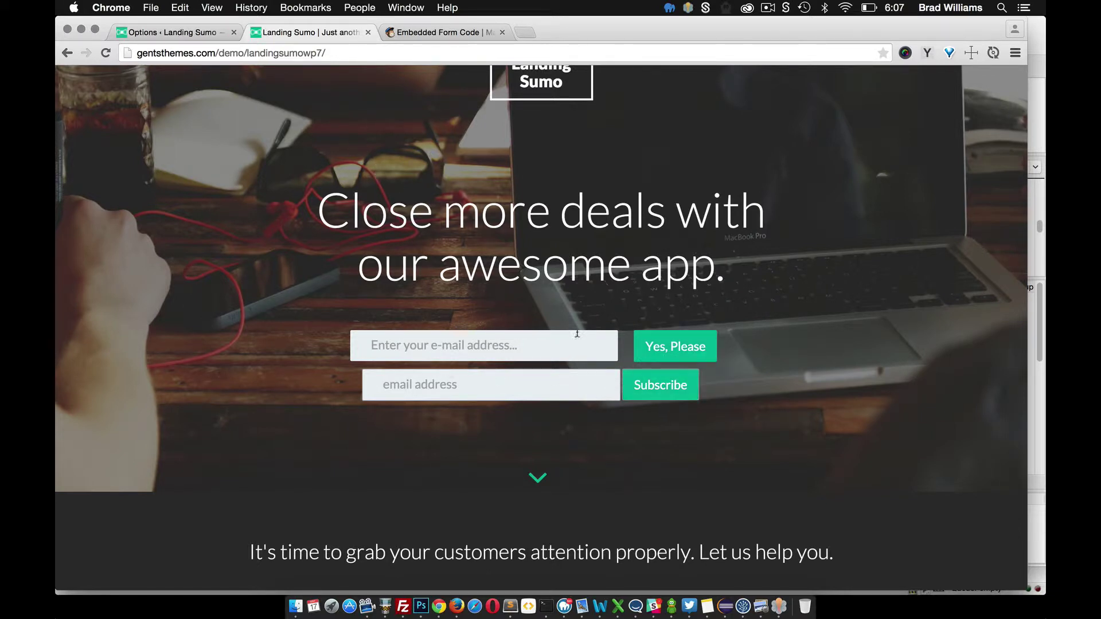
pyautogui.click(187, 32)
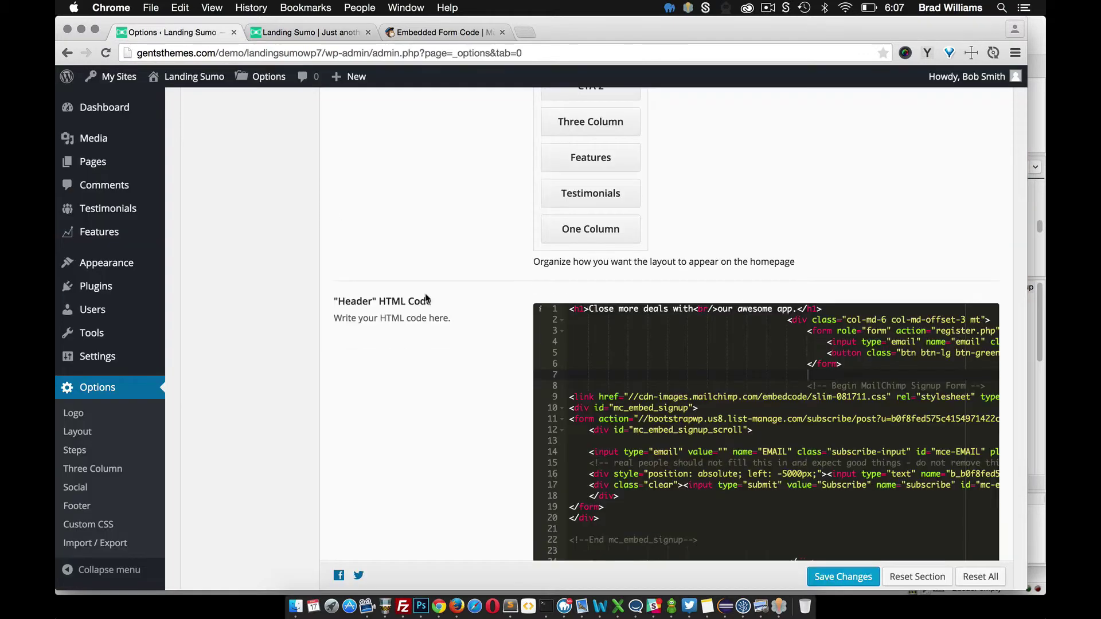
# Capitalise the MailChimp placeholder to 'Email address'
pyautogui.scroll(1, 765, 400)
pyautogui.hscroll(3, 766, 400)
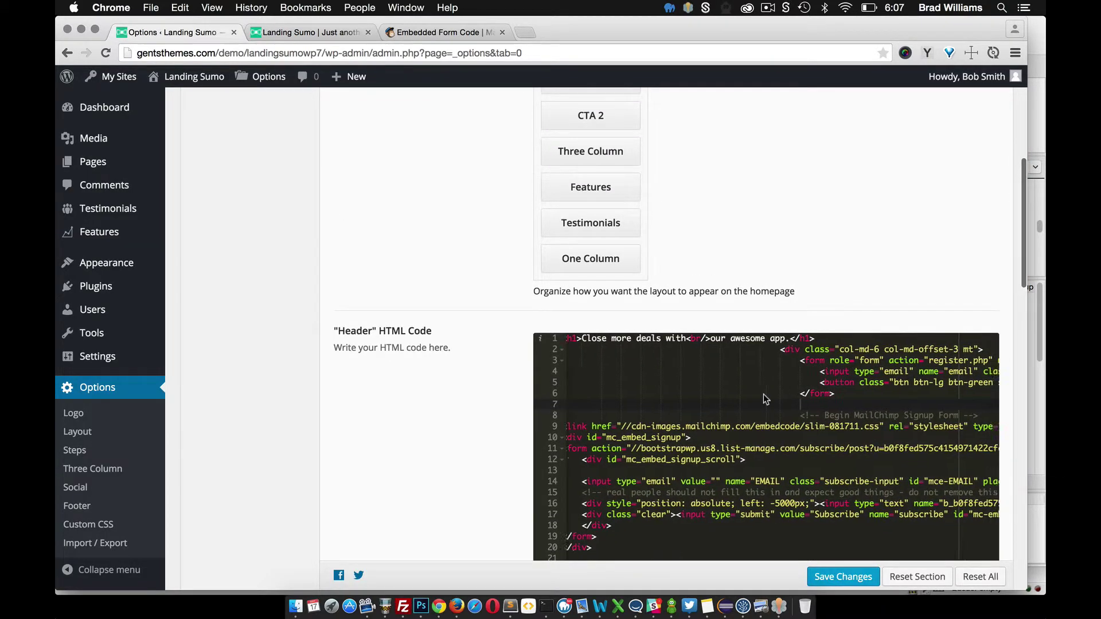
pyautogui.hscroll(9, 765, 400)
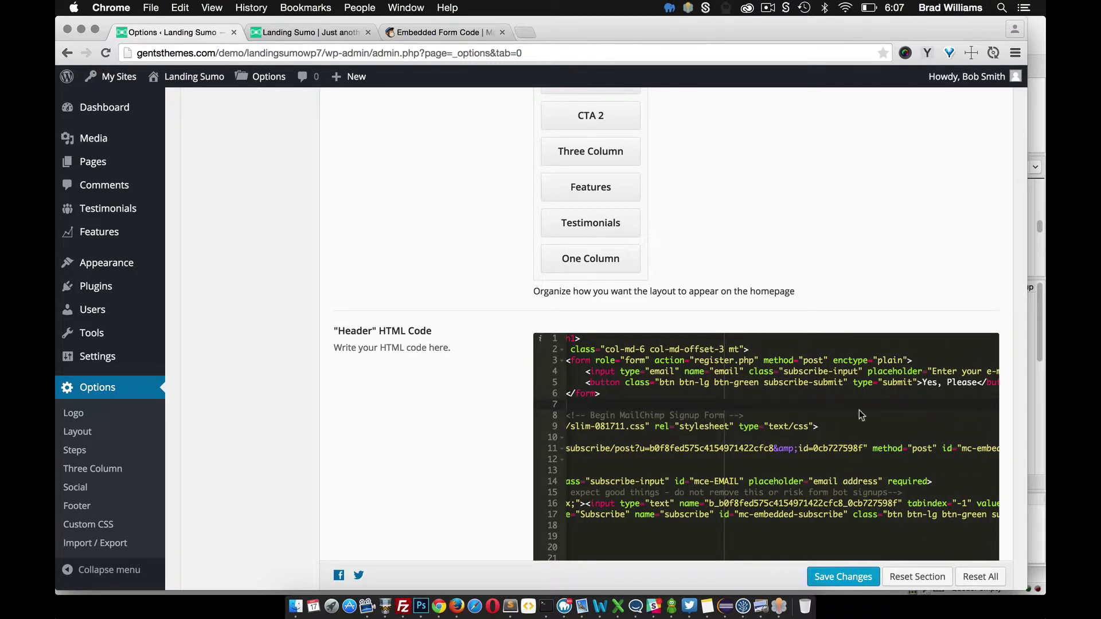
pyautogui.hscroll(4, 862, 414)
pyautogui.hscroll(1, 847, 382)
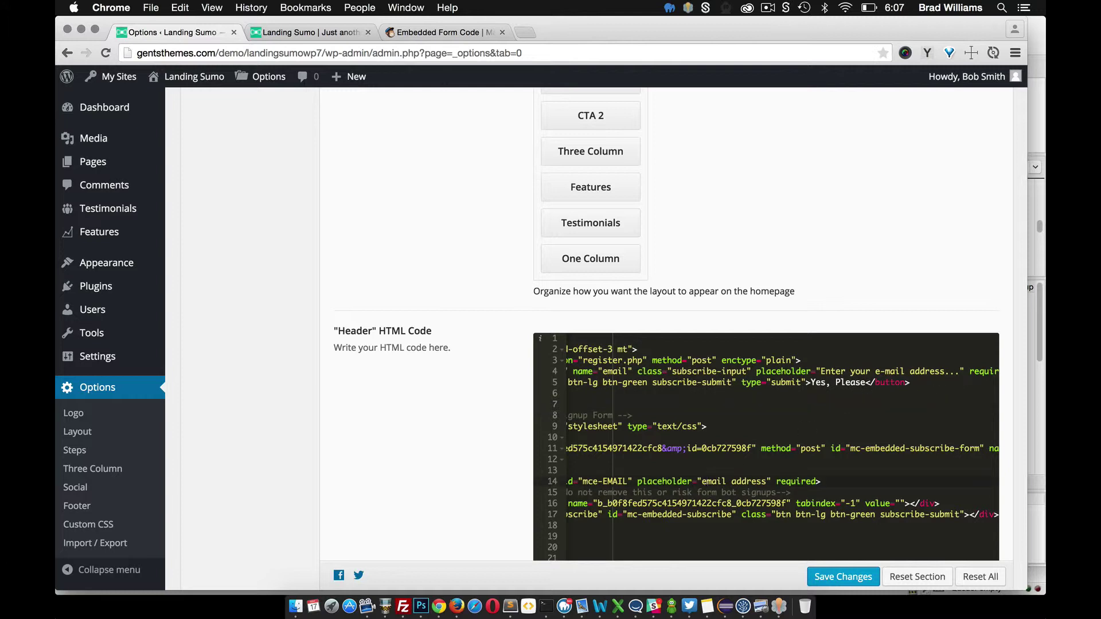
pyautogui.press('BackSpace')
pyautogui.write('E')
# Change the submit value to 'Yes, Subscribe' and save the header HTML
pyautogui.hscroll(-1, 787, 496)
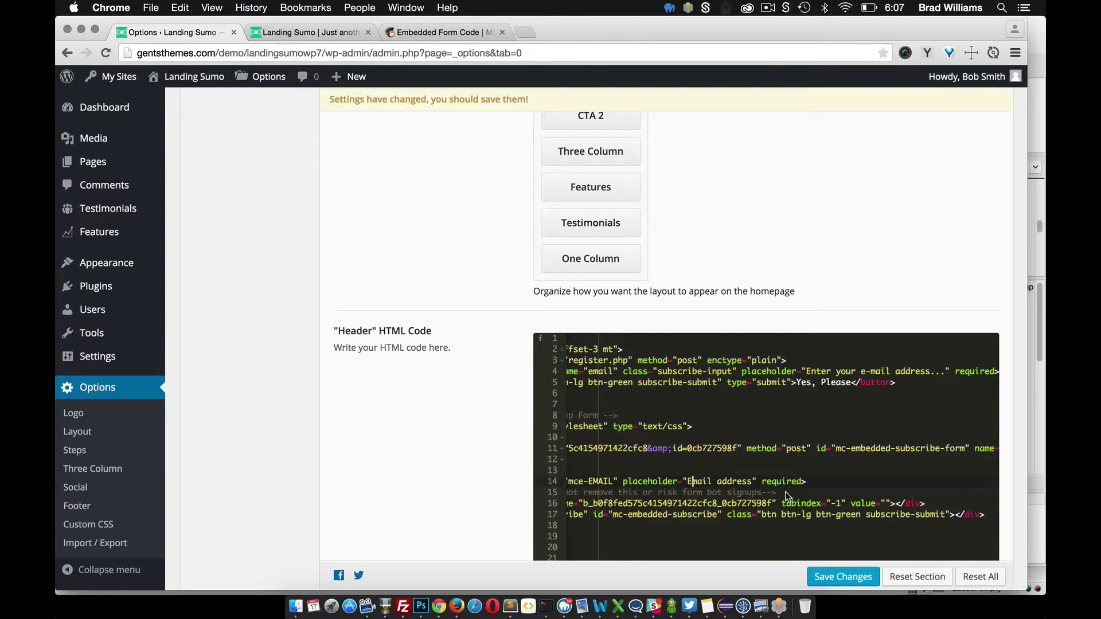
pyautogui.hscroll(-10, 801, 516)
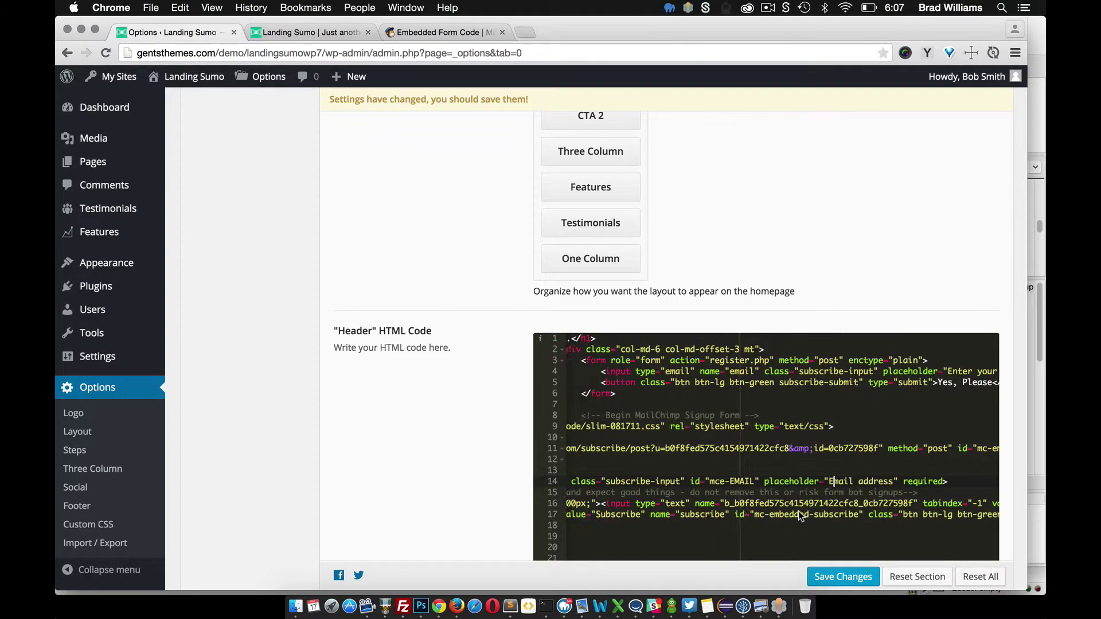
pyautogui.hscroll(10, 720, 519)
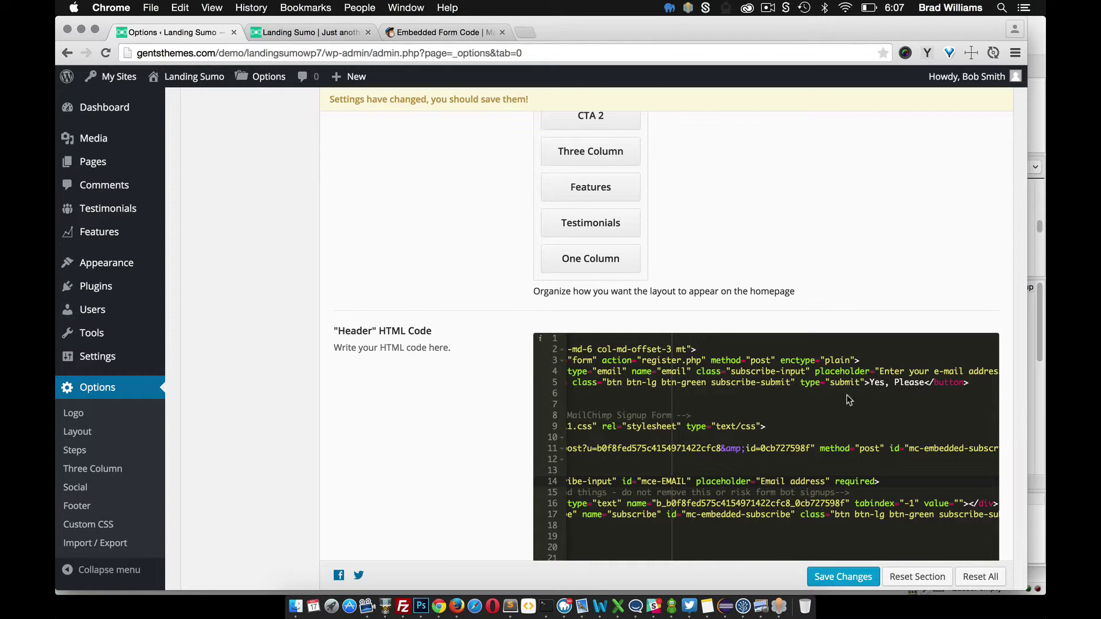
pyautogui.hscroll(-10, 768, 525)
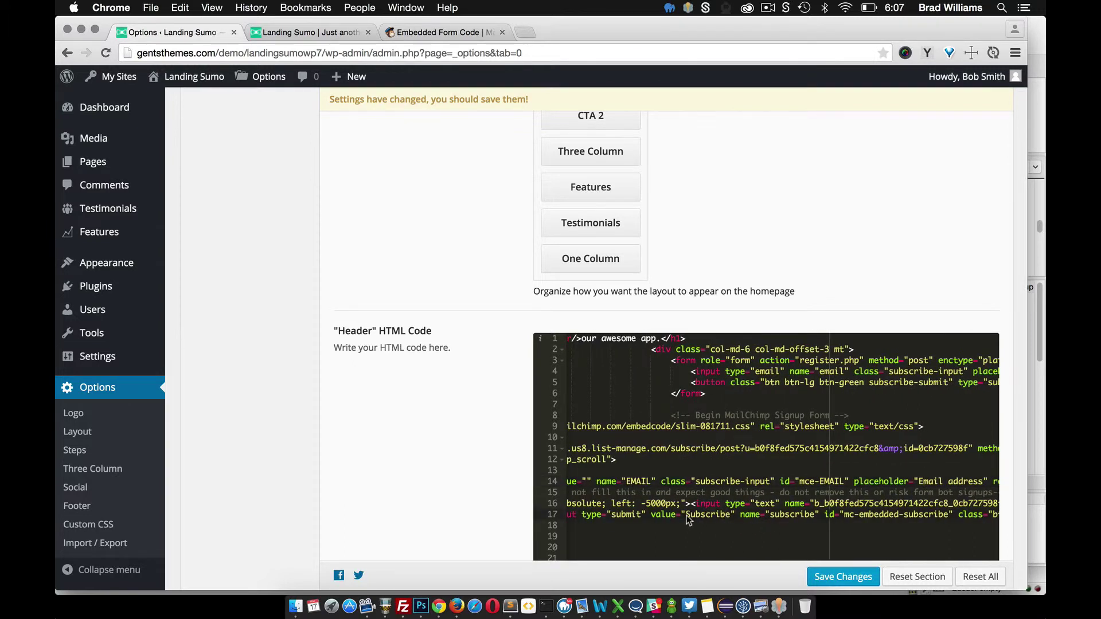
pyautogui.write('Yes,')
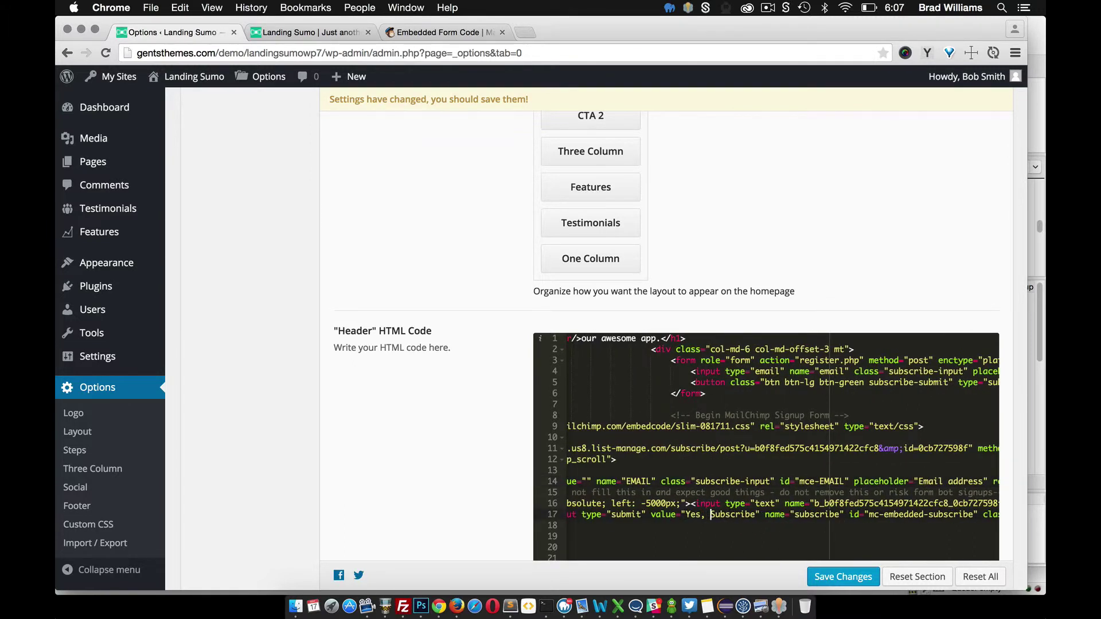
pyautogui.click(840, 578)
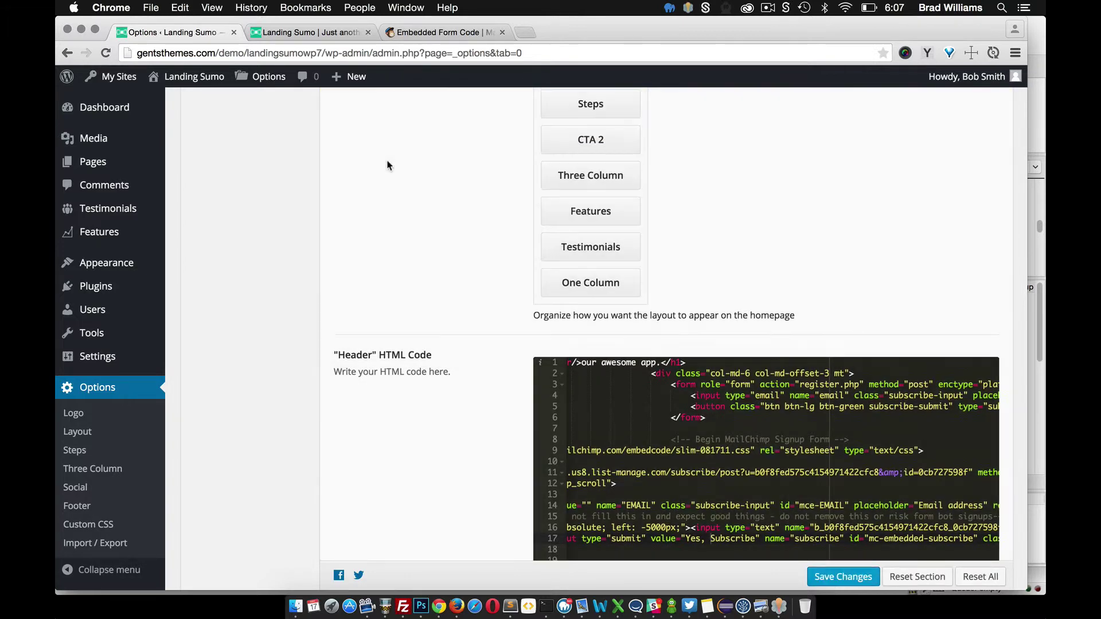
# Reload the landing page to check the updated placeholder and button text
pyautogui.click(276, 31)
pyautogui.click(106, 53)
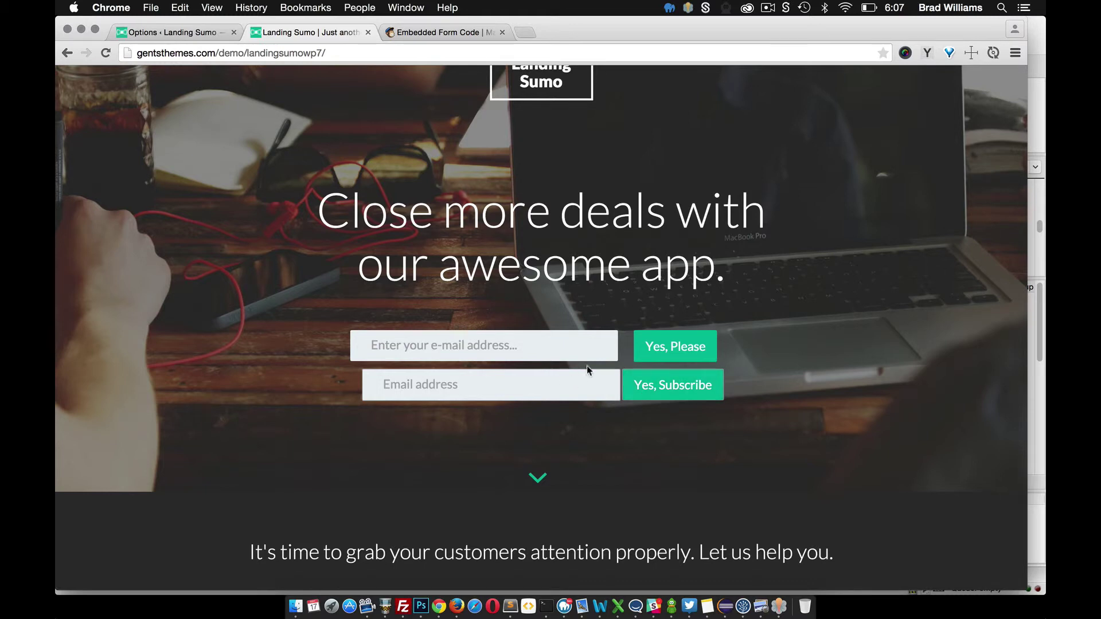
pyautogui.scroll(-1, 587, 366)
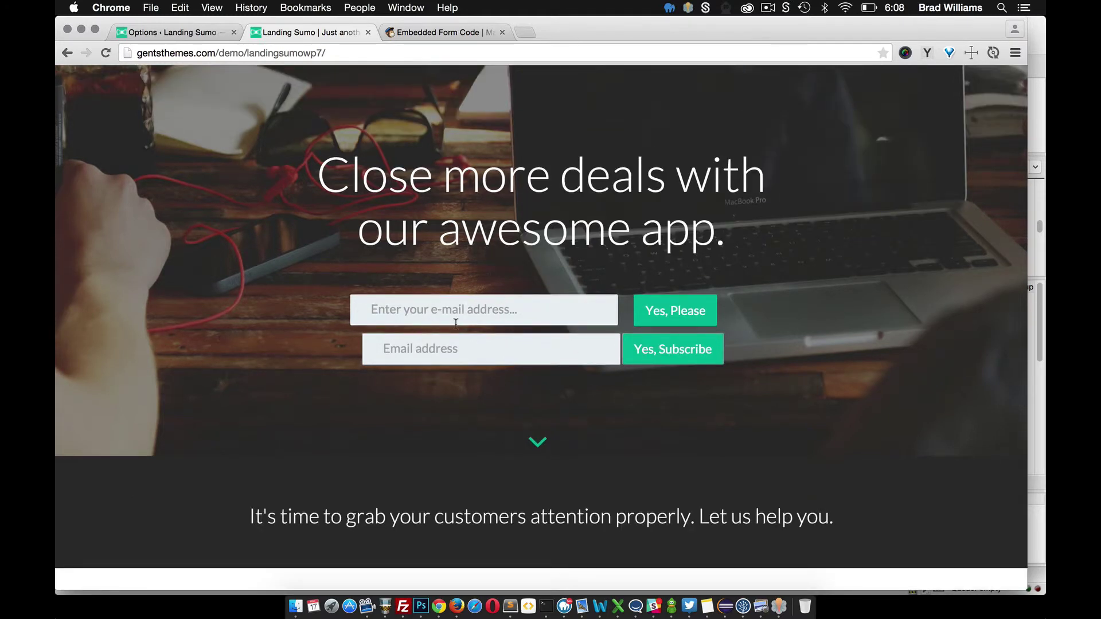
# Delete the original Yes, Please form (lines 3–6) from the header HTML and save
pyautogui.click(170, 36)
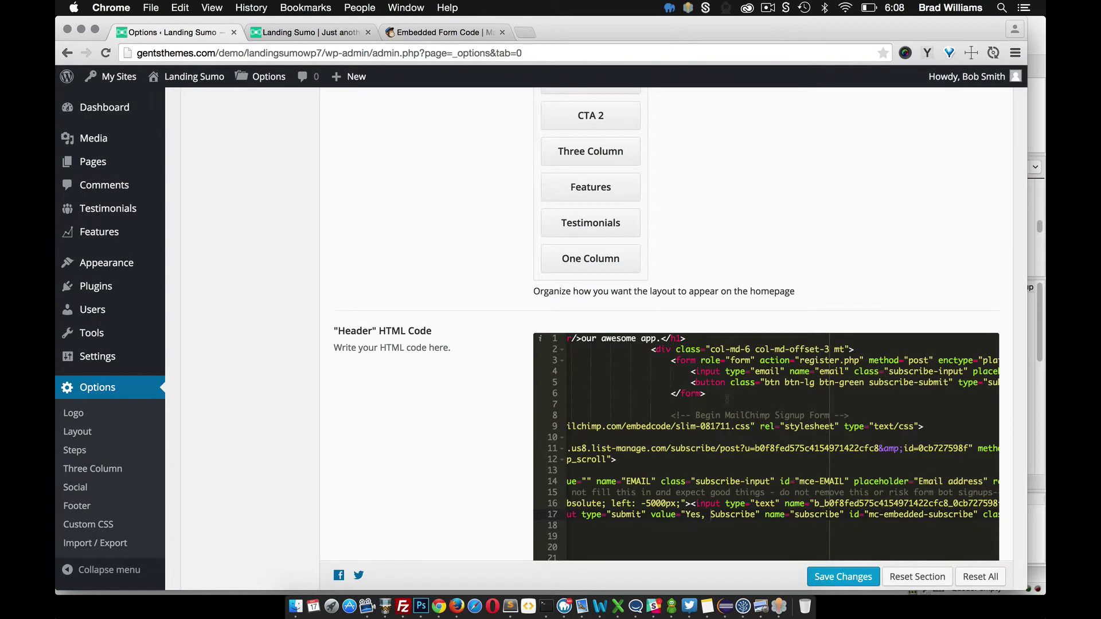
pyautogui.moveTo(712, 391); pyautogui.dragTo(666, 360)
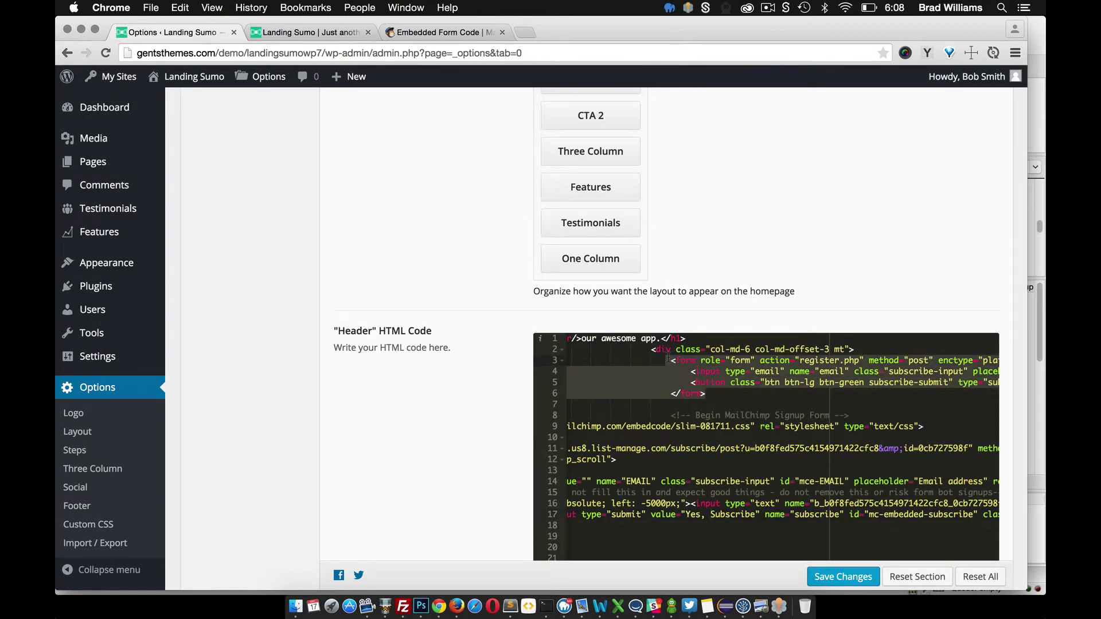
pyautogui.press('BackSpace')
pyautogui.click(843, 577)
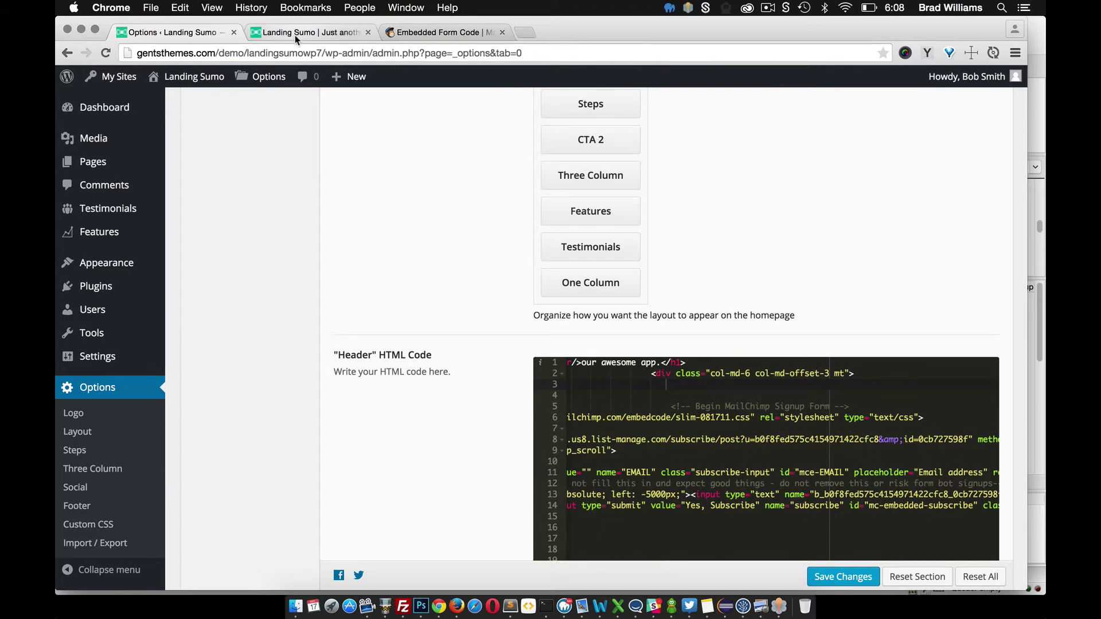
pyautogui.click(295, 36)
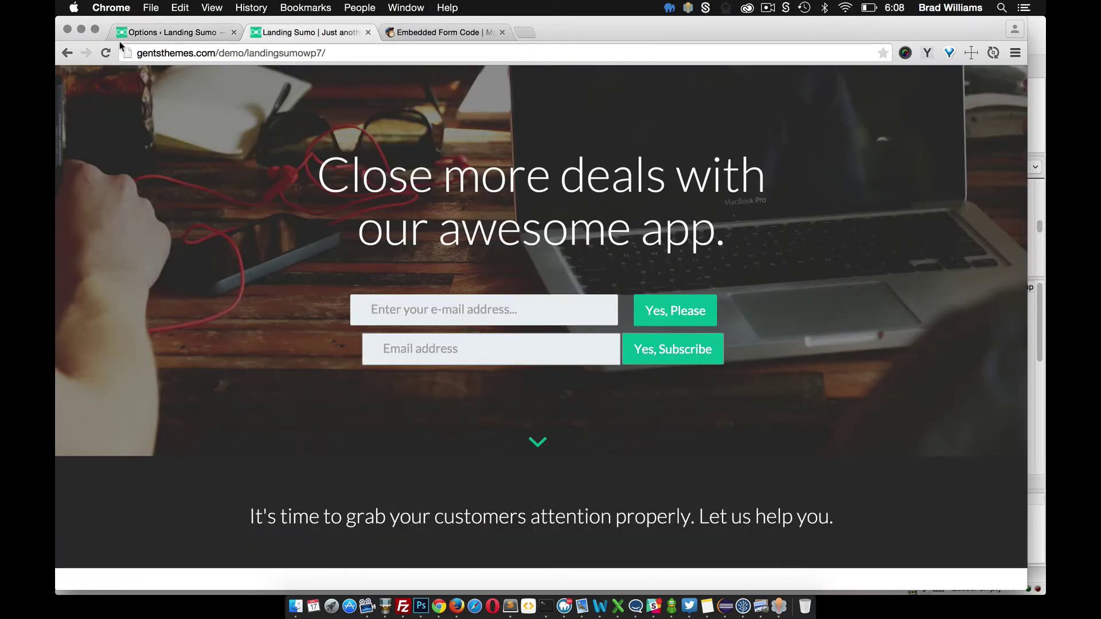
# Submit a test email through the Yes, Subscribe form and confirm MailChimp's 'Almost finished...' page
pyautogui.click(107, 51)
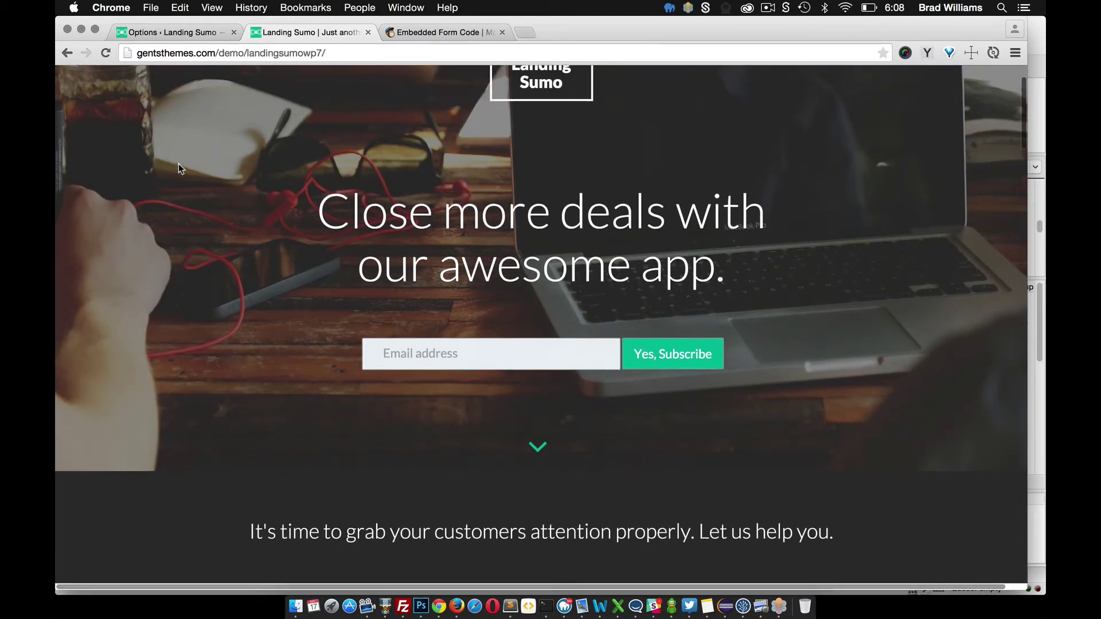
pyautogui.click(489, 362)
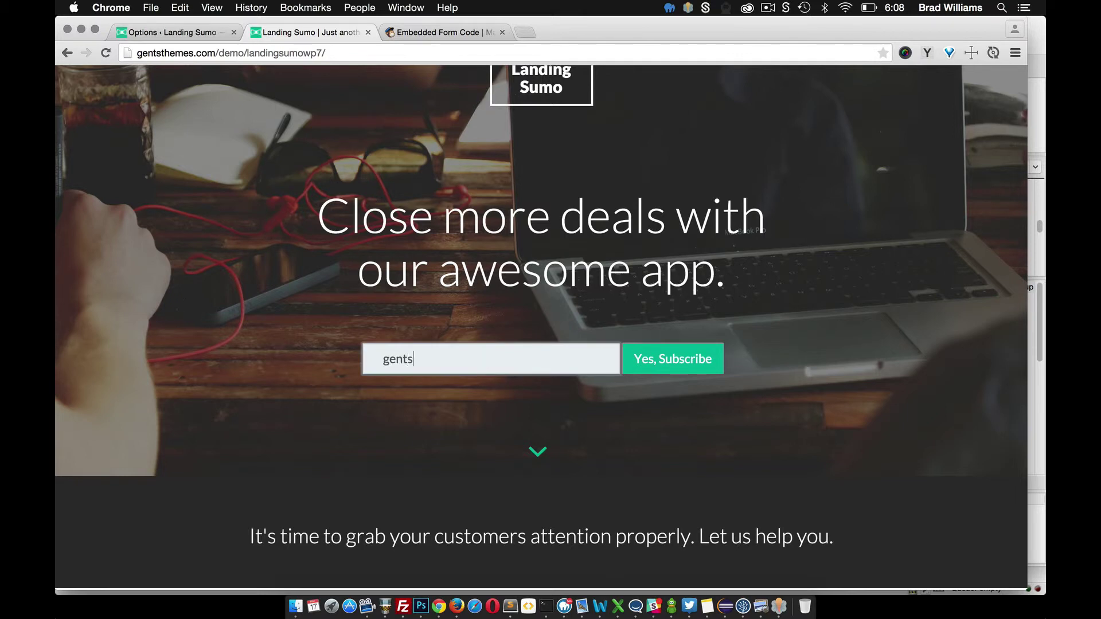
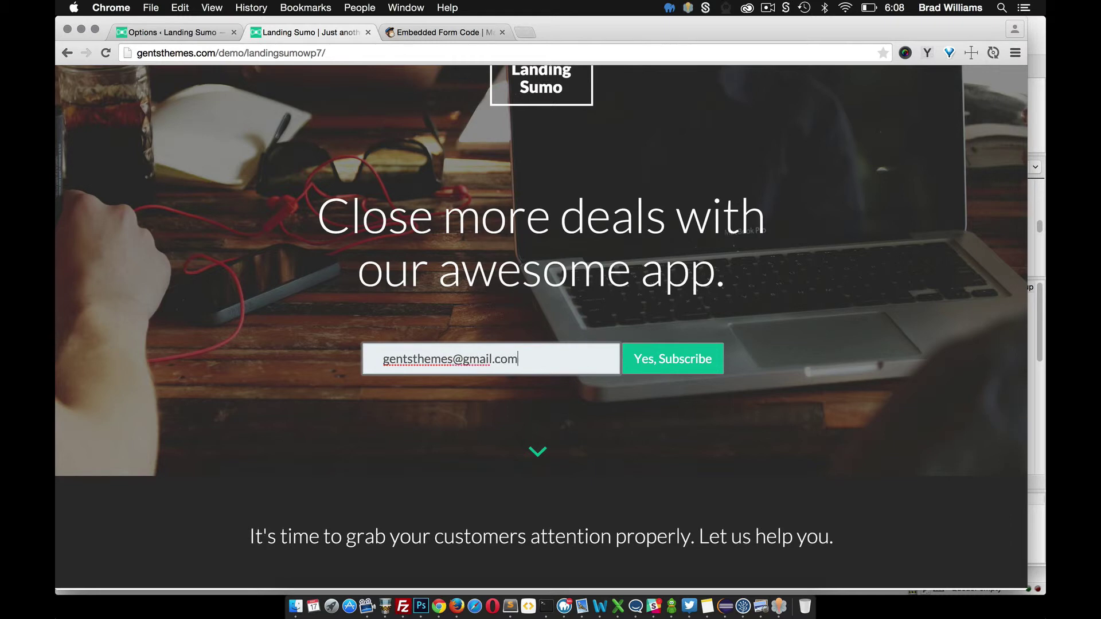
pyautogui.click(662, 363)
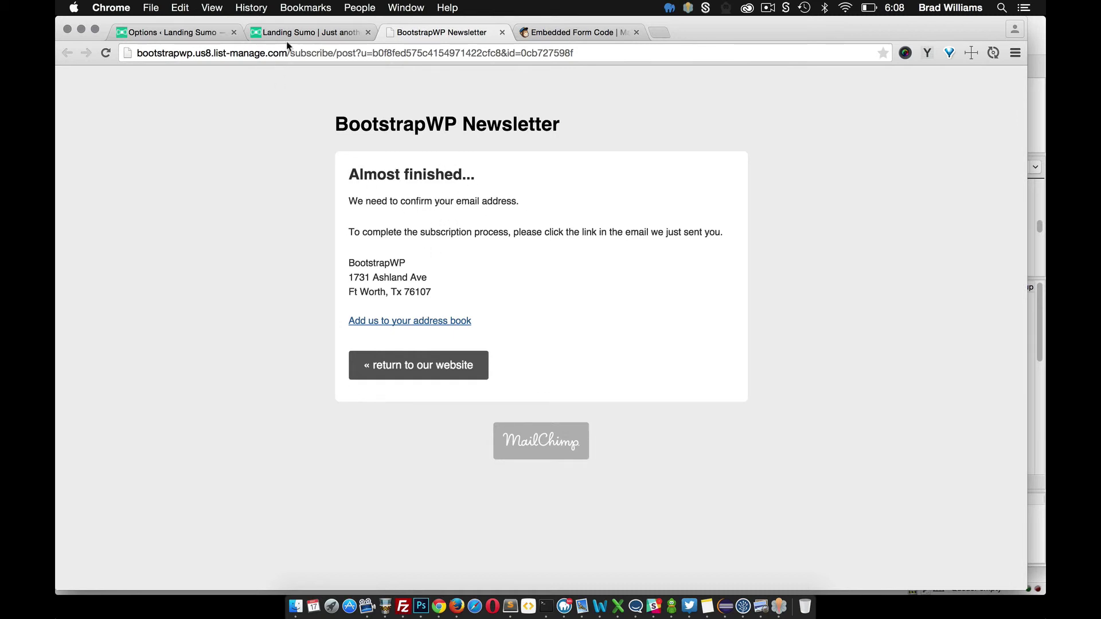
pyautogui.click(299, 33)
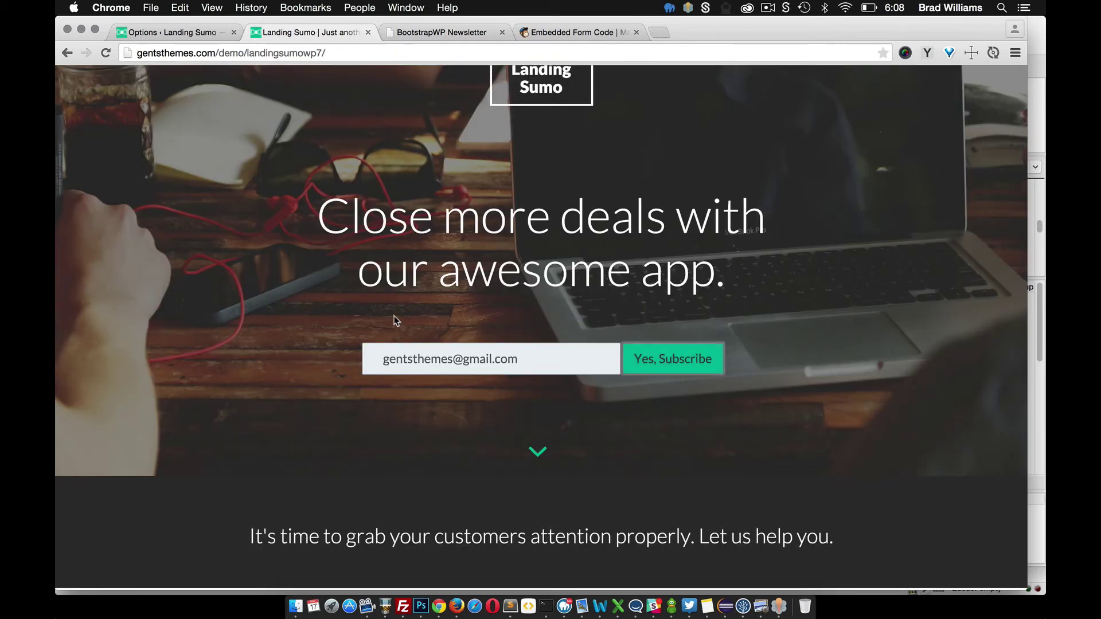